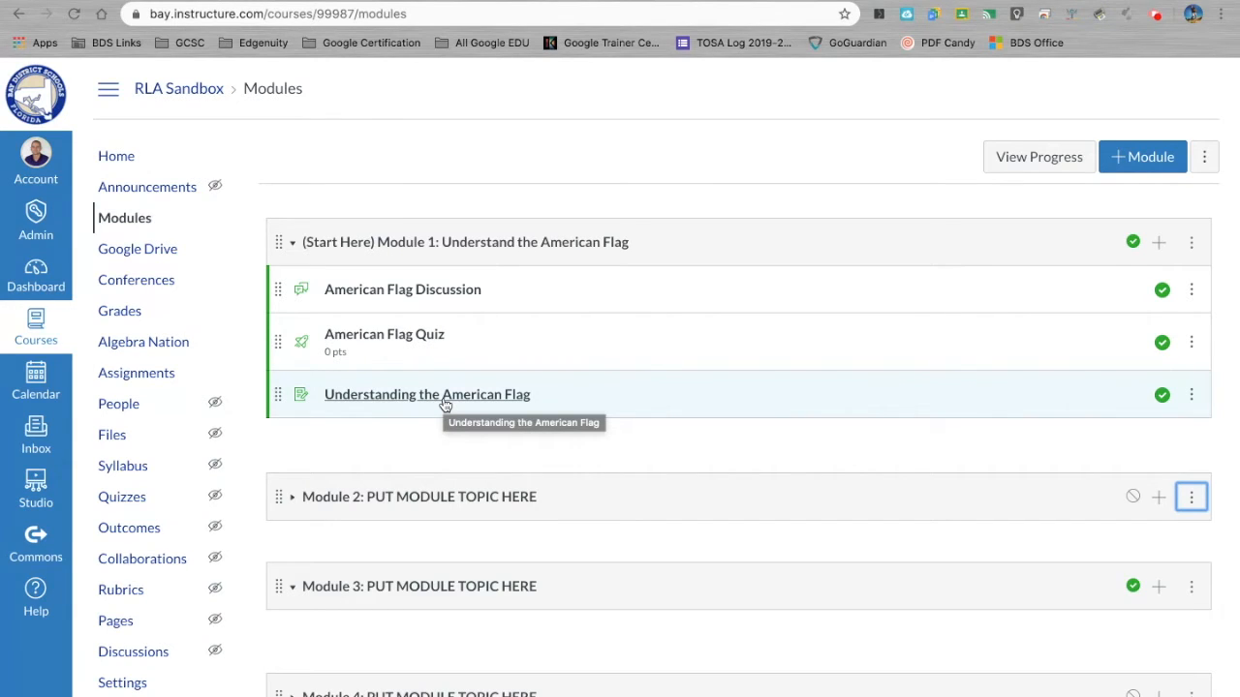
Edit the Understanding the American Flag assignment, entering "Please review the file below and answers the questions that are included in the Document." as description
left_click(444, 404)
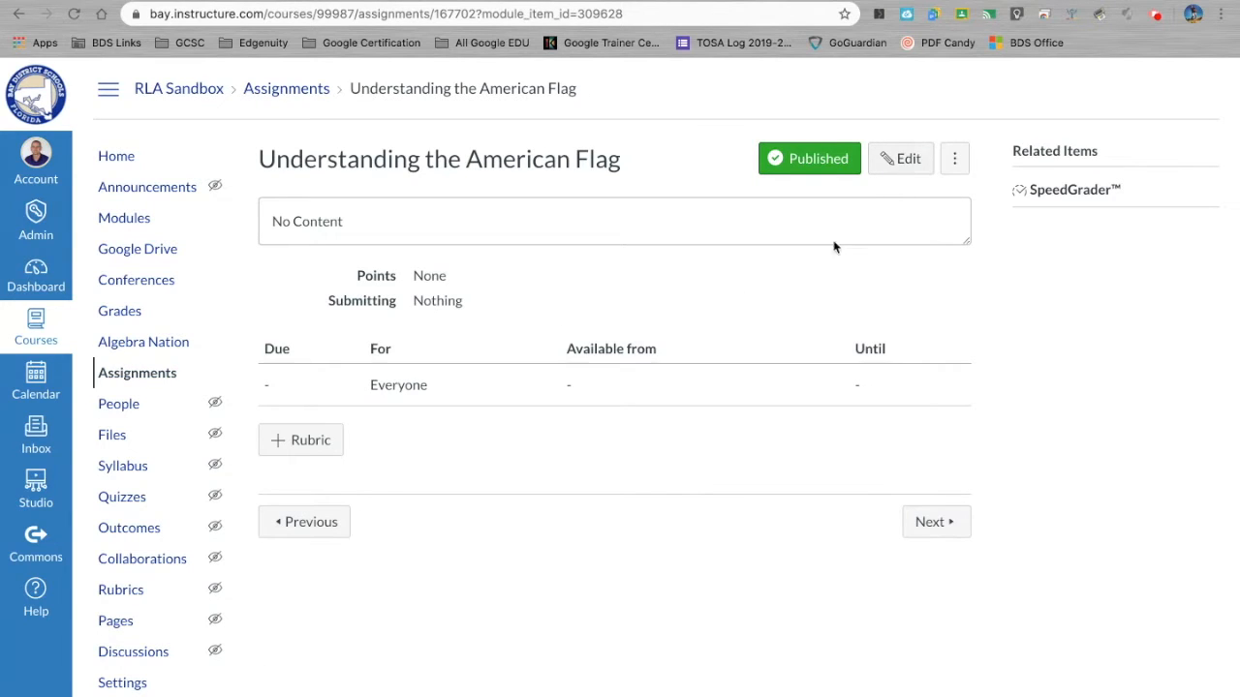
left_click(895, 165)
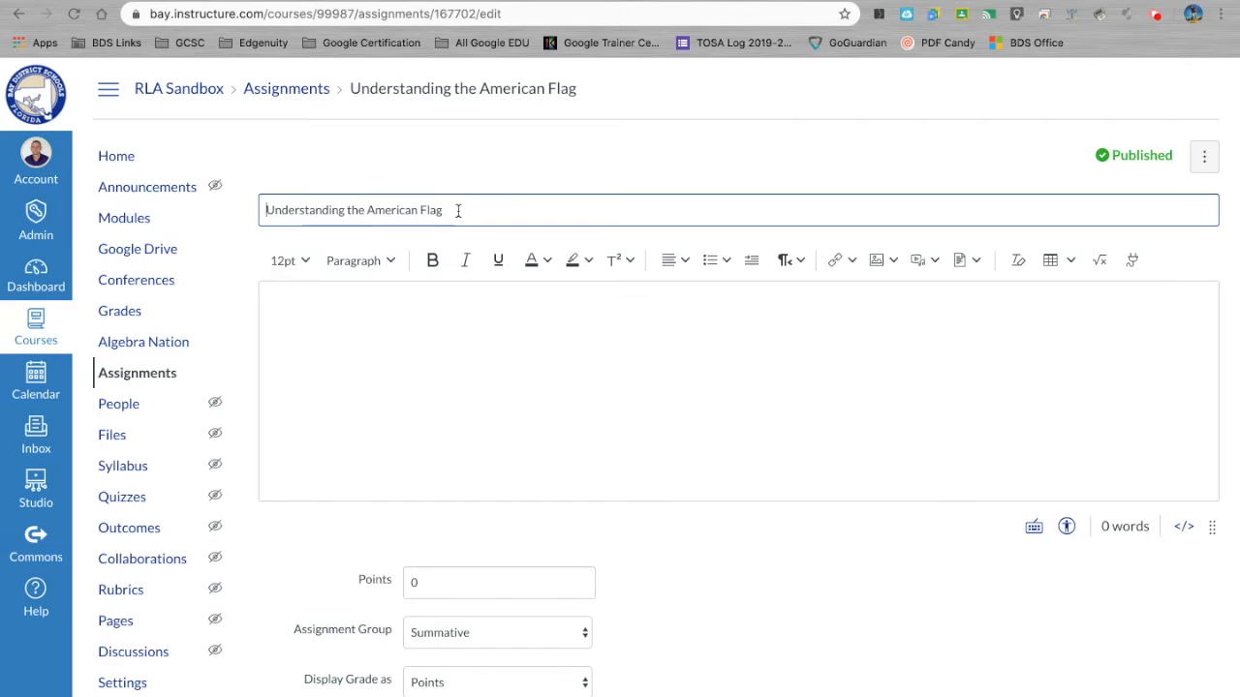
left_click(442, 298)
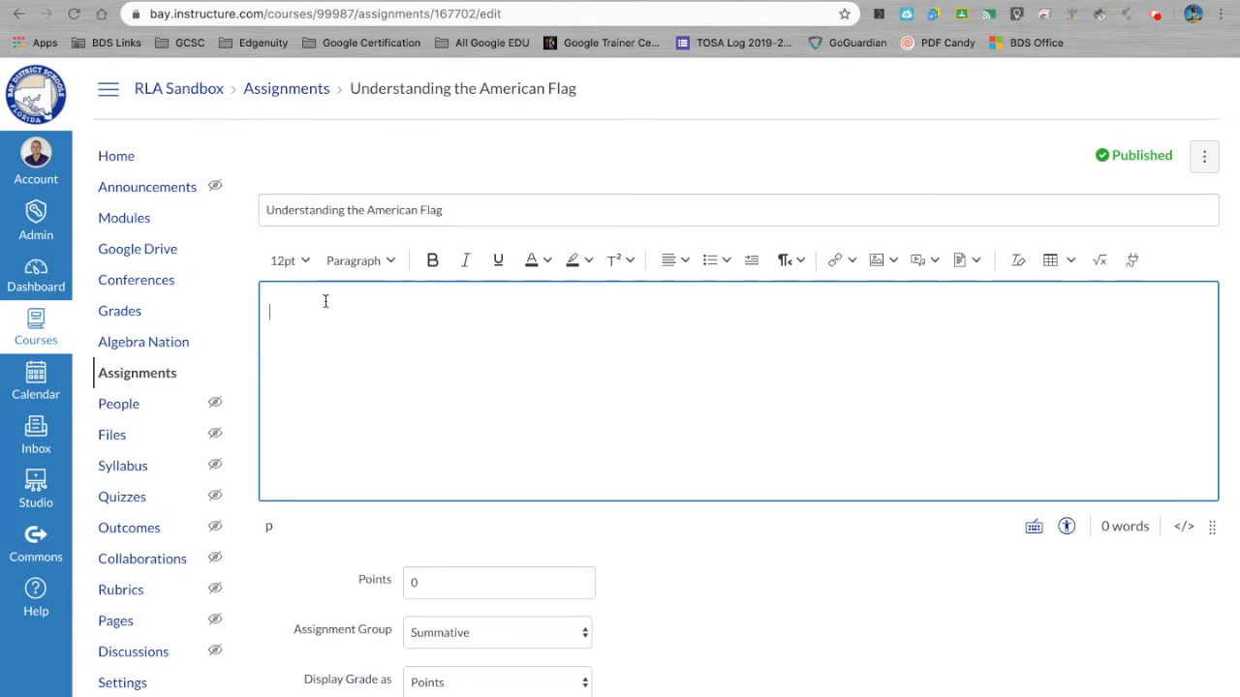
type("Please review the file below and answers the questions that are included in the Document.")
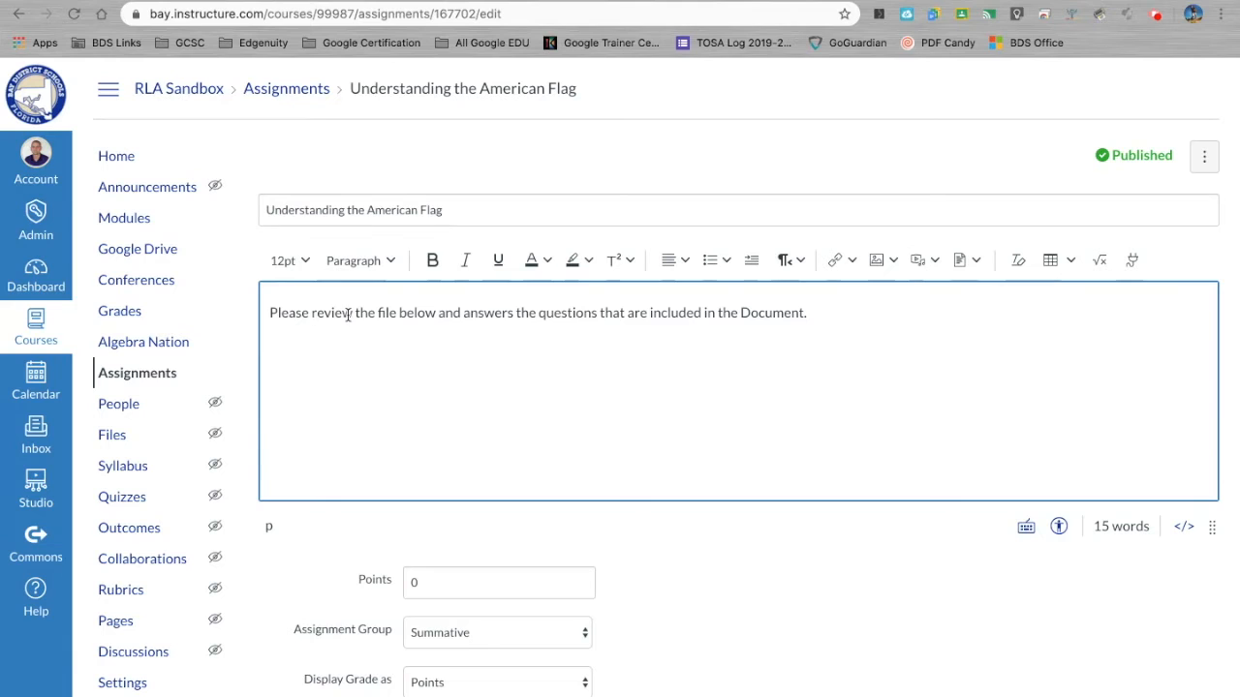
Set the font size of the whole instruction sentence in the description to 14pt
triple_click(347, 314)
left_click(303, 261)
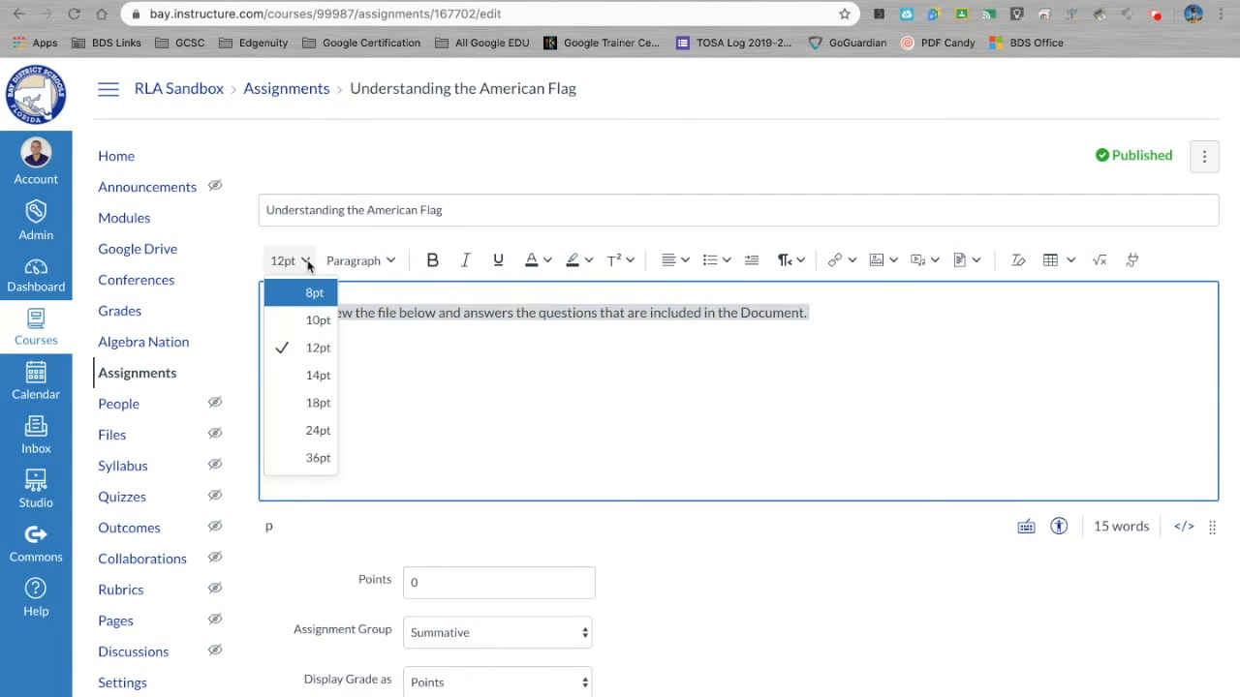
left_click(322, 375)
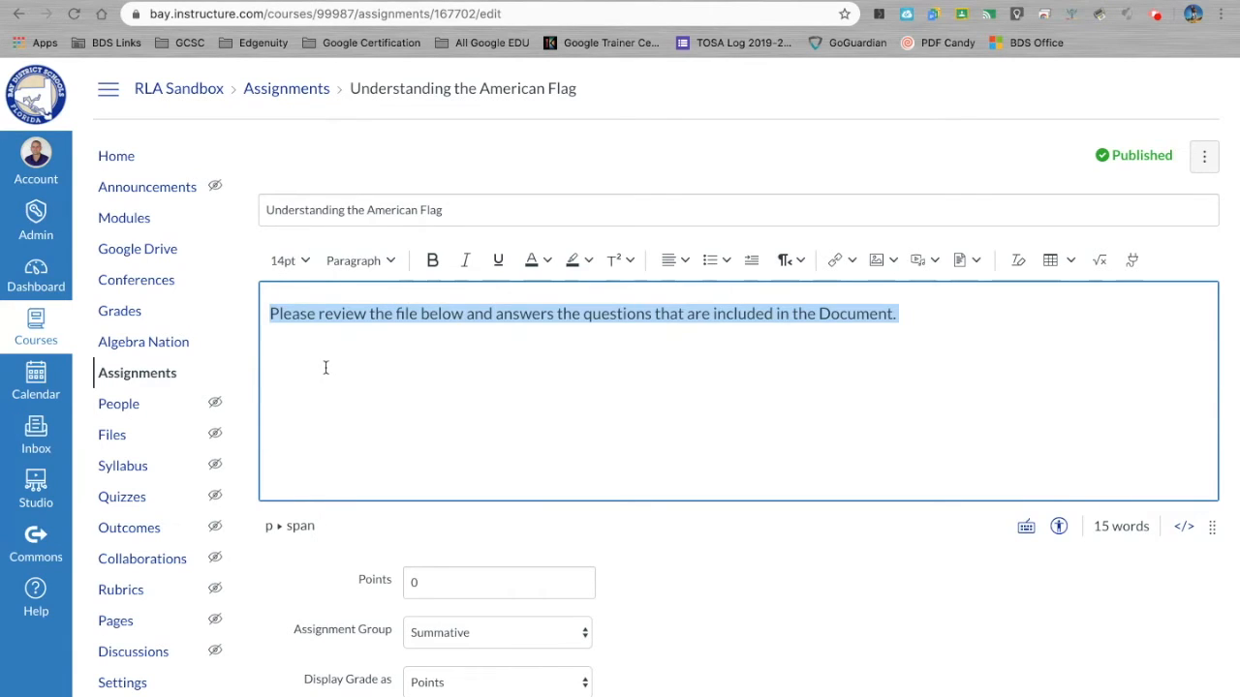
Upload the document "Grade 2, Unit 4, Lesson 5_ American Symbols.pdf" from Downloads and insert it after the instruction sentence
left_click(913, 314)
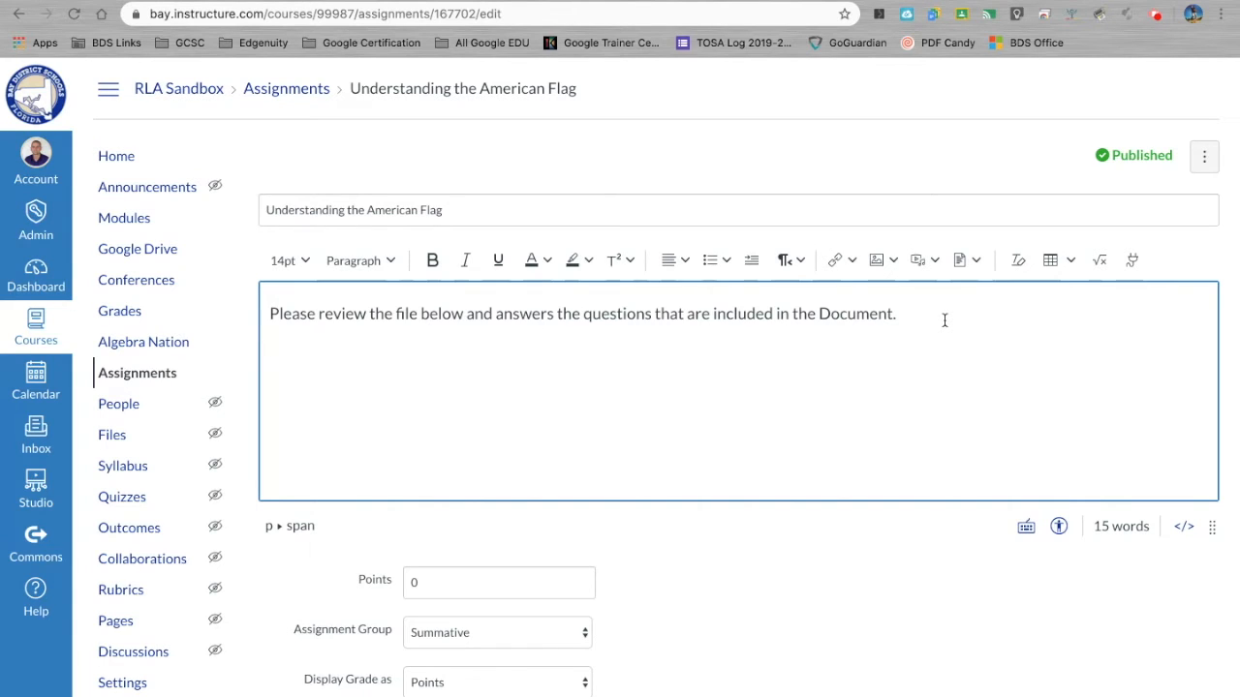
left_click(976, 262)
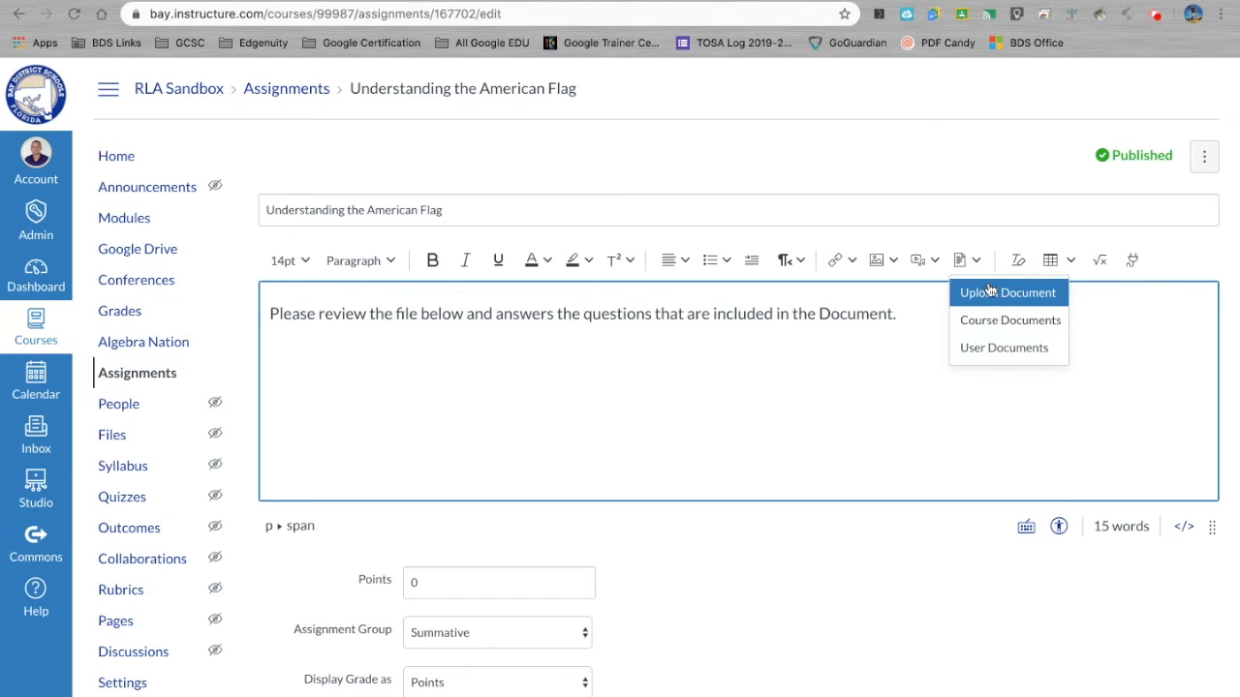
left_click(990, 292)
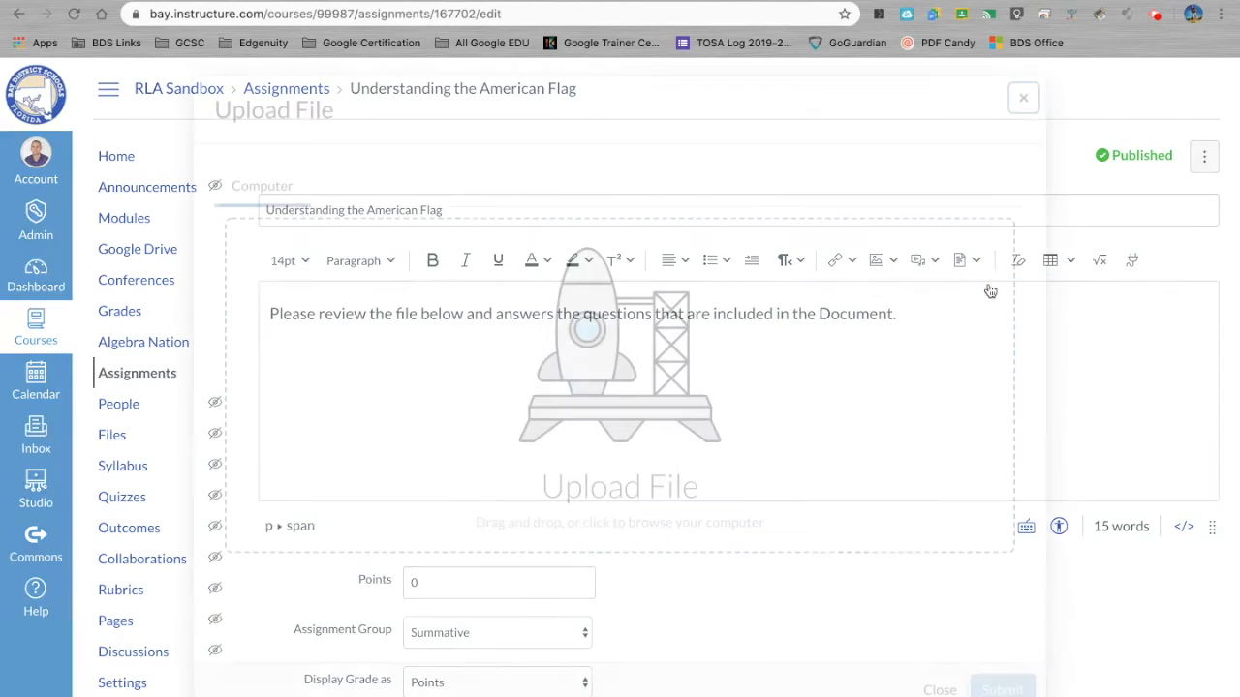
left_click(631, 465)
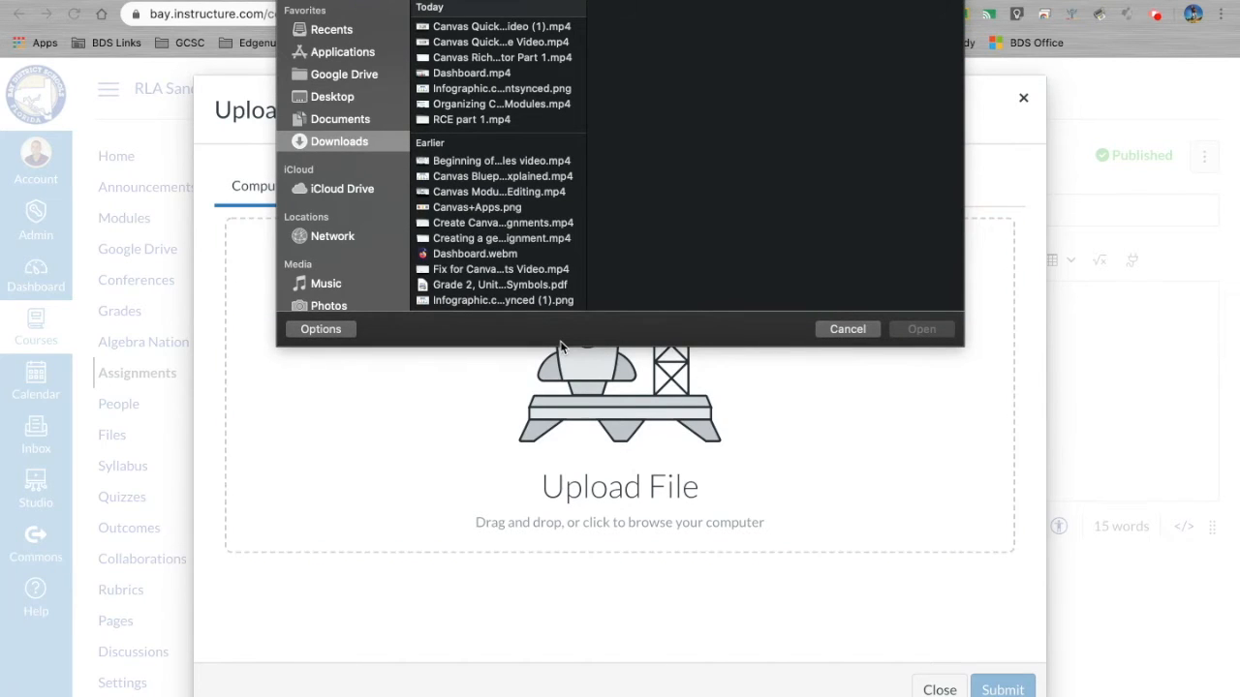
left_click(539, 286)
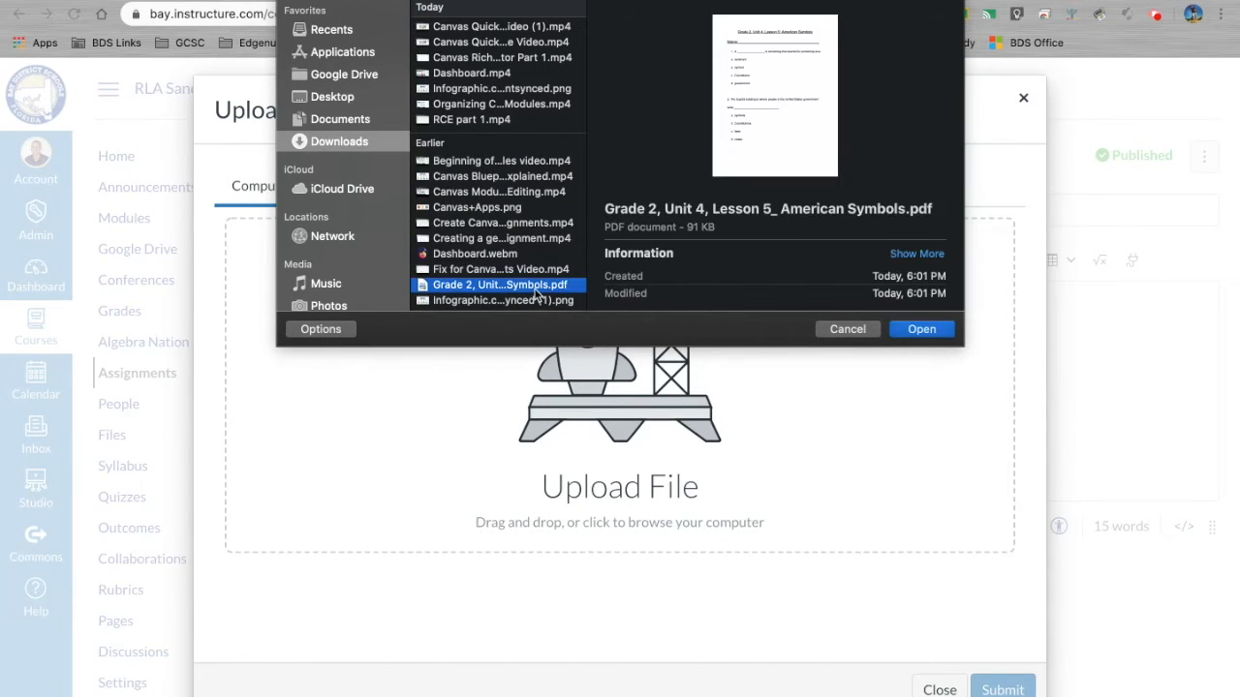
left_click(919, 332)
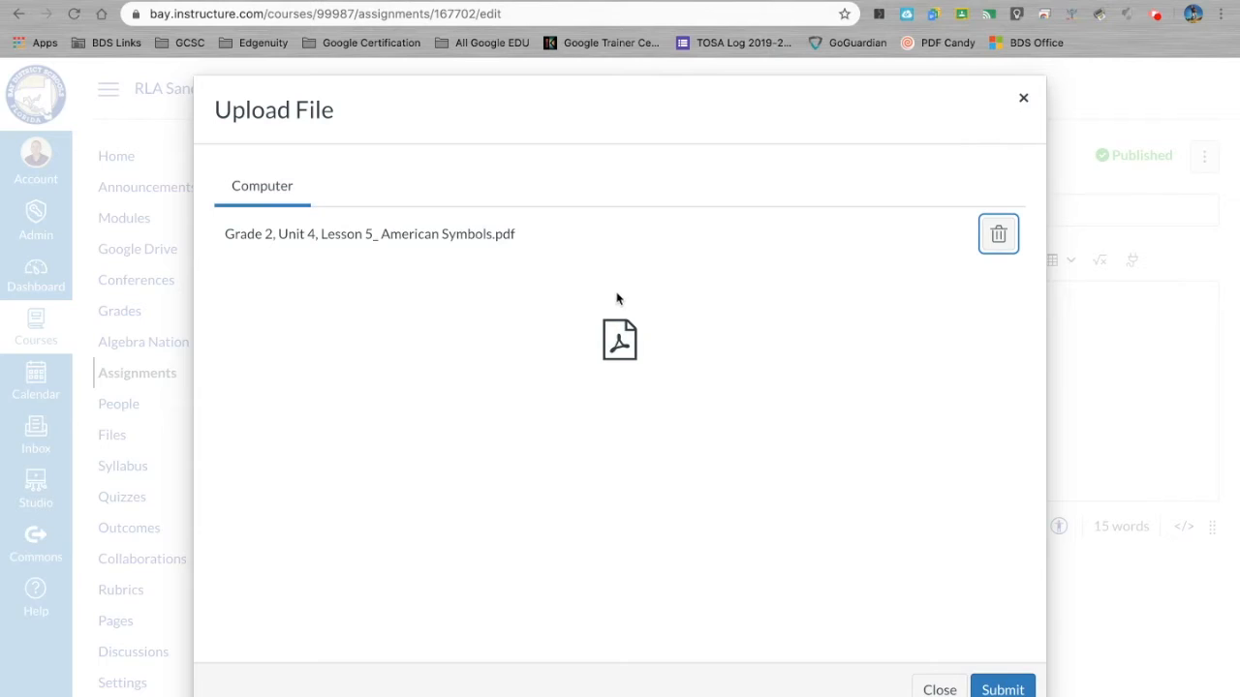
left_click(1003, 690)
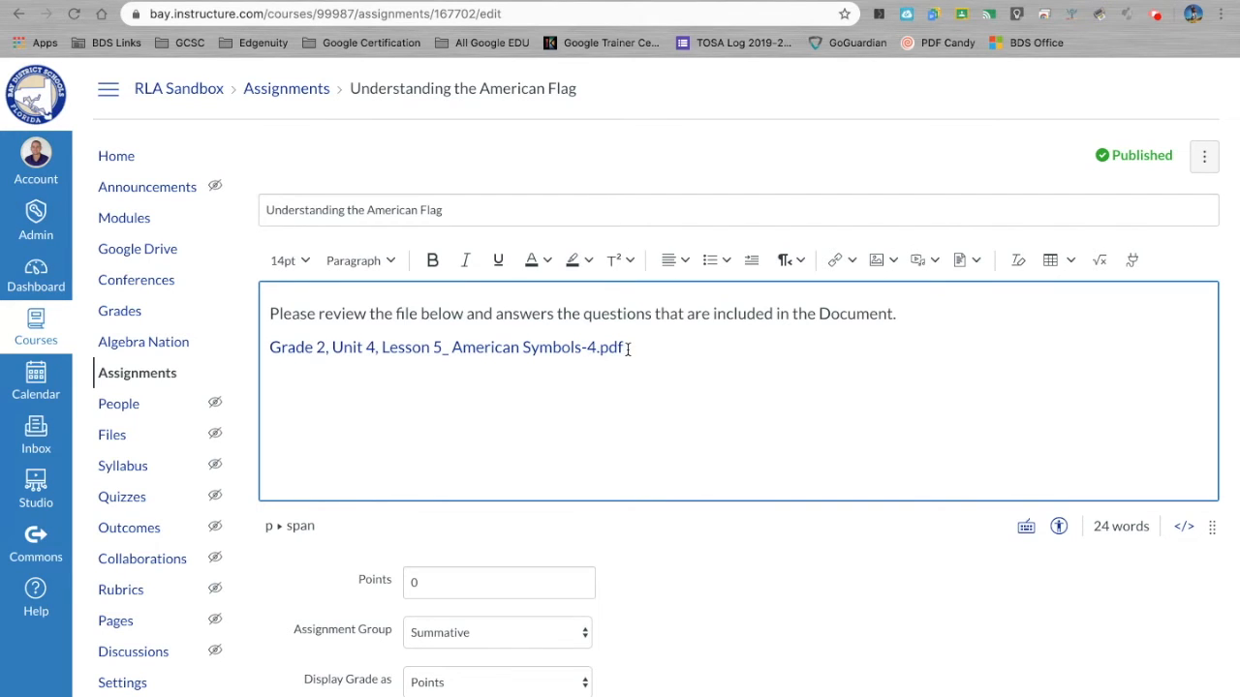
Set the inserted PDF link in the description to automatically open an in-line preview
left_click_drag(627, 350, 290, 348)
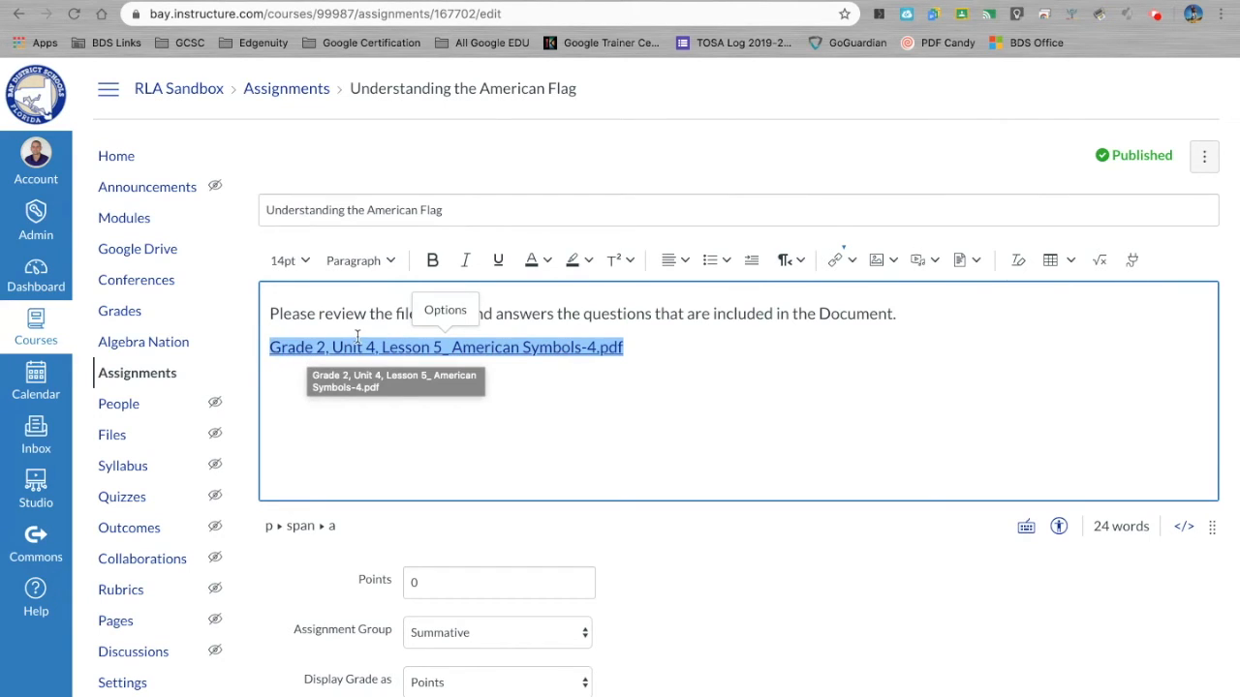
left_click(440, 309)
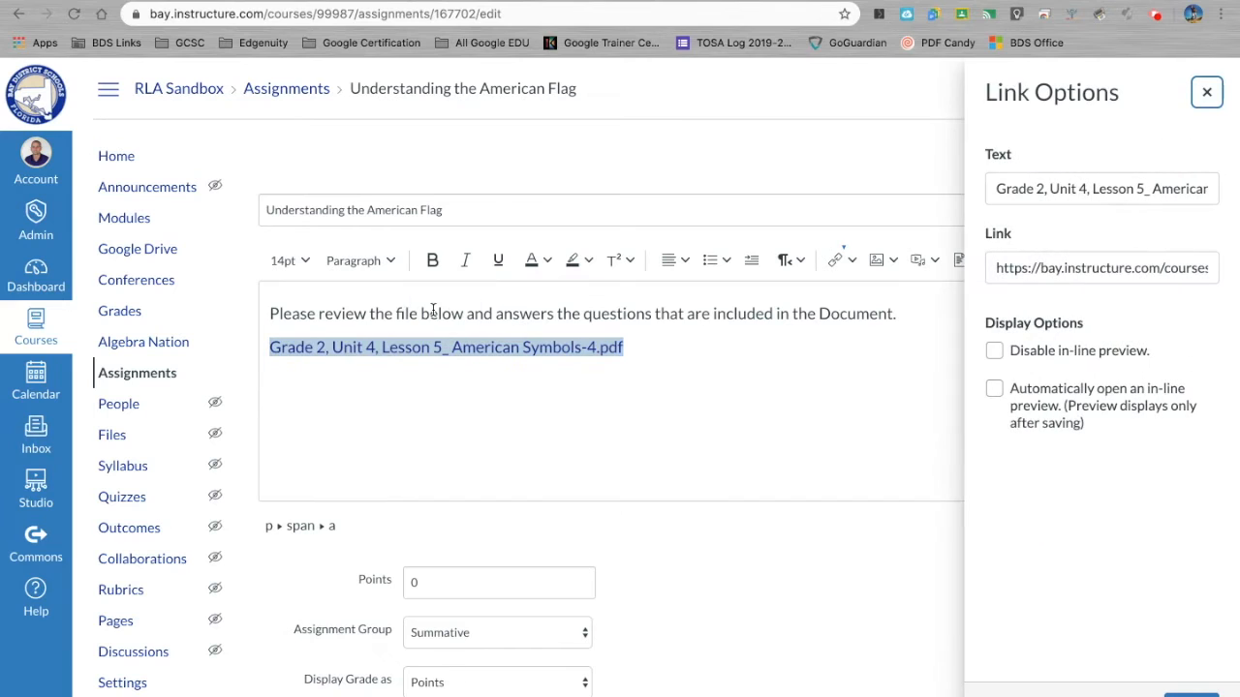
left_click(992, 389)
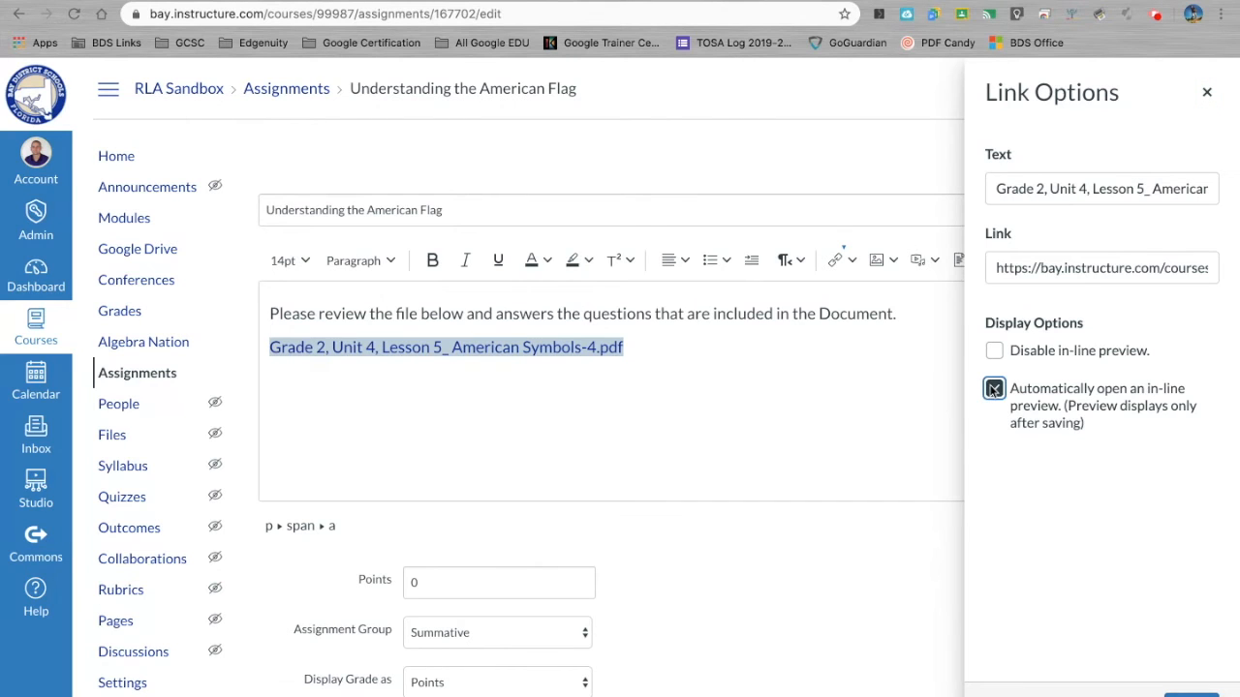
left_click(1191, 695)
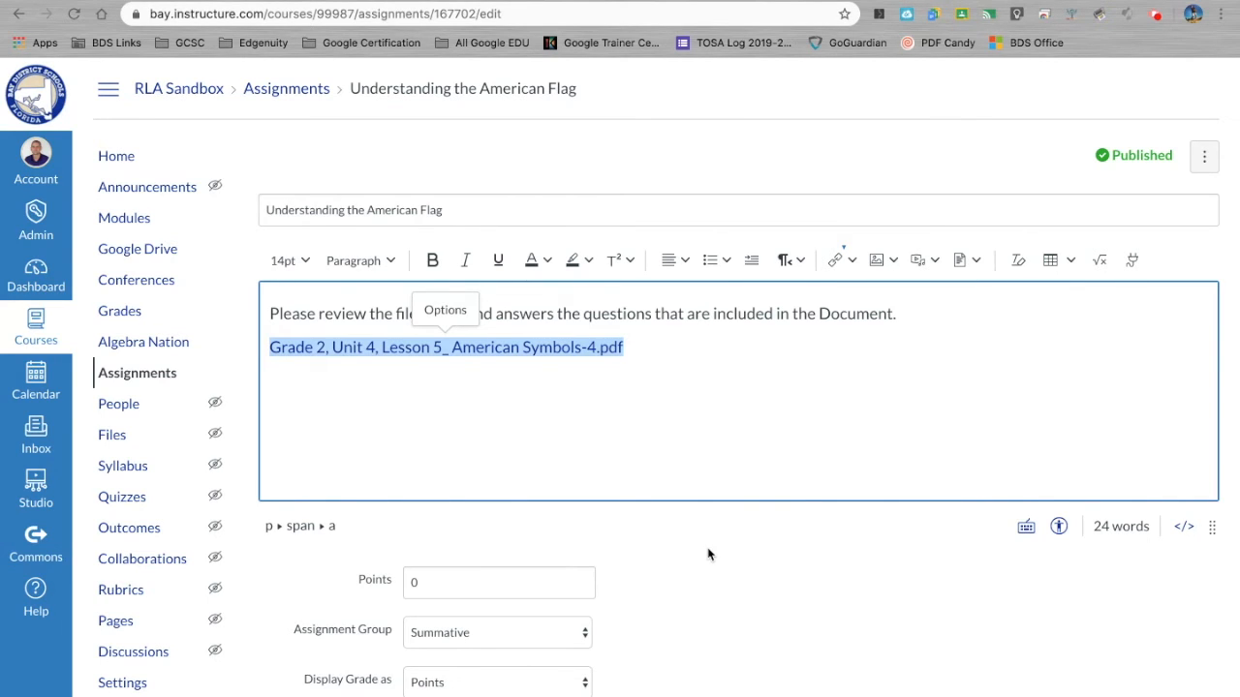
Set the assignment's points to 100 and its assignment group to Formative
scroll(708, 554, "down", 2)
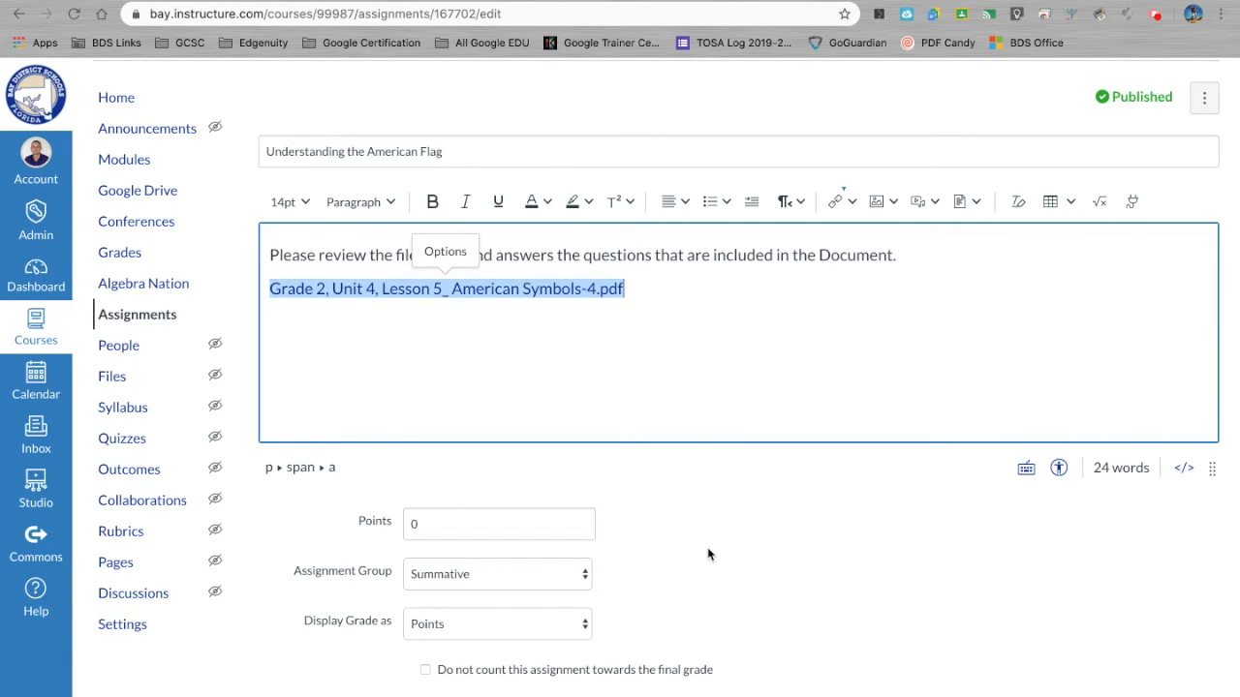
scroll(708, 554, "down", 2)
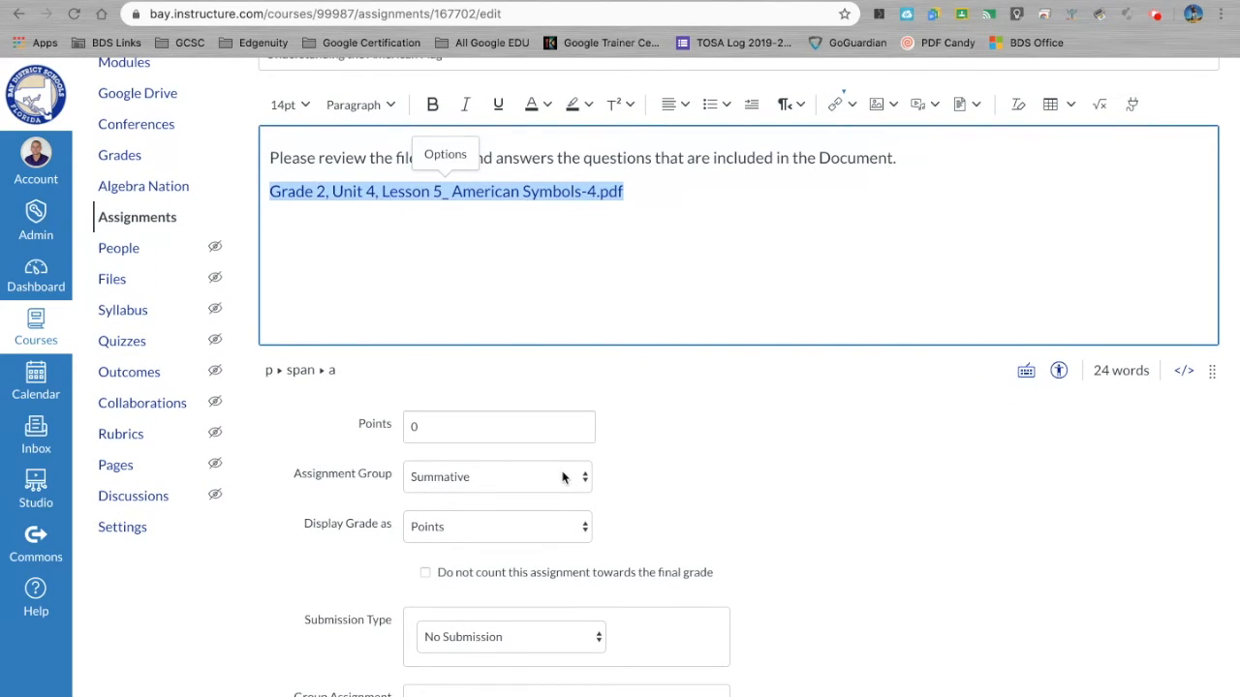
left_click(515, 426)
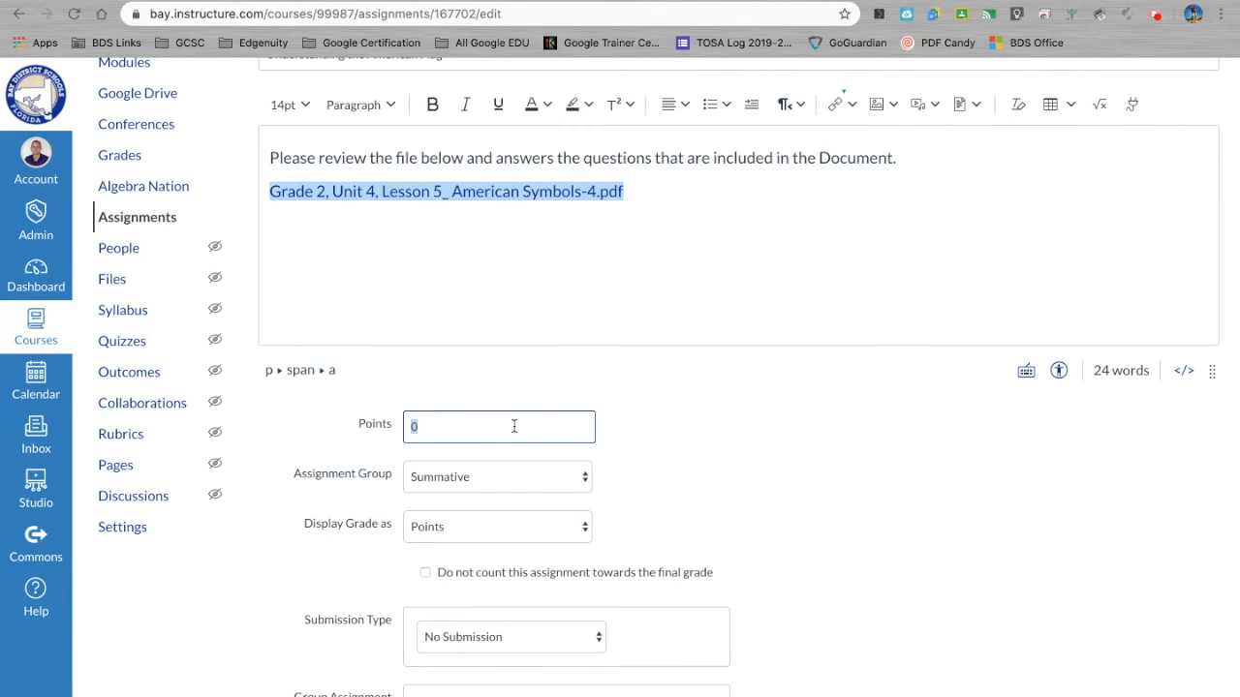
type("100")
left_click(585, 475)
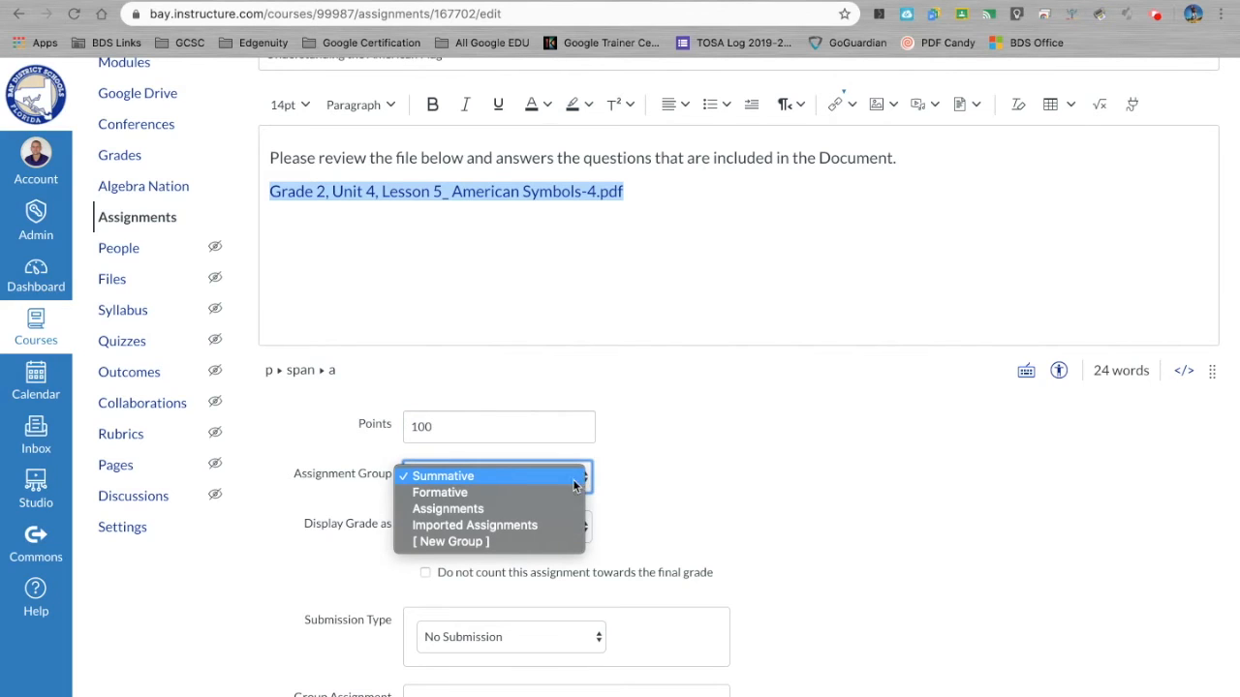
left_click(562, 492)
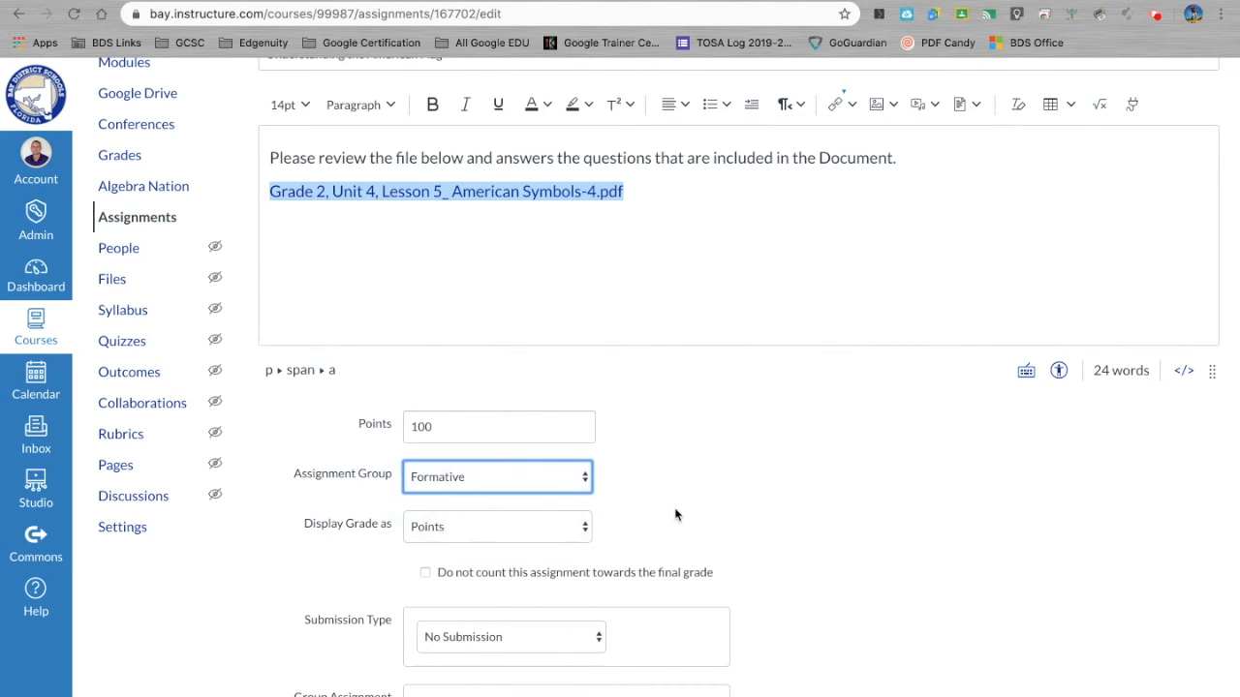
left_click(586, 478)
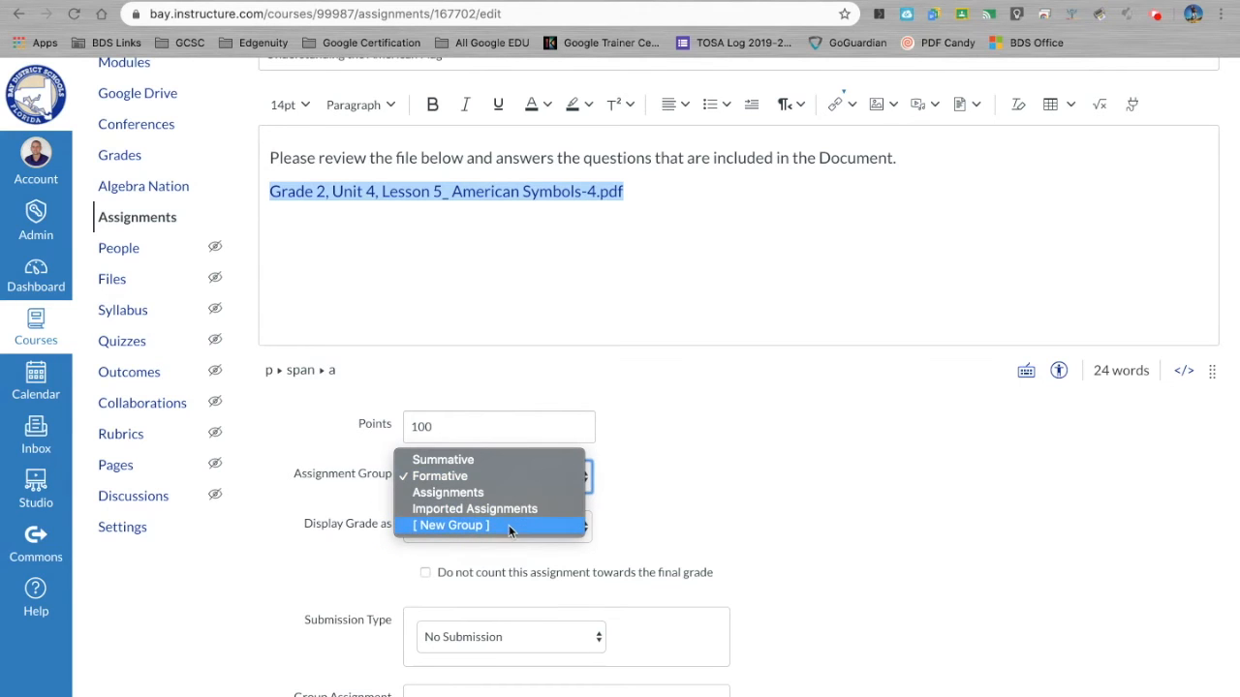
left_click(514, 475)
Set the assignment's grade to display as Percentage
scroll(626, 529, "down", 1)
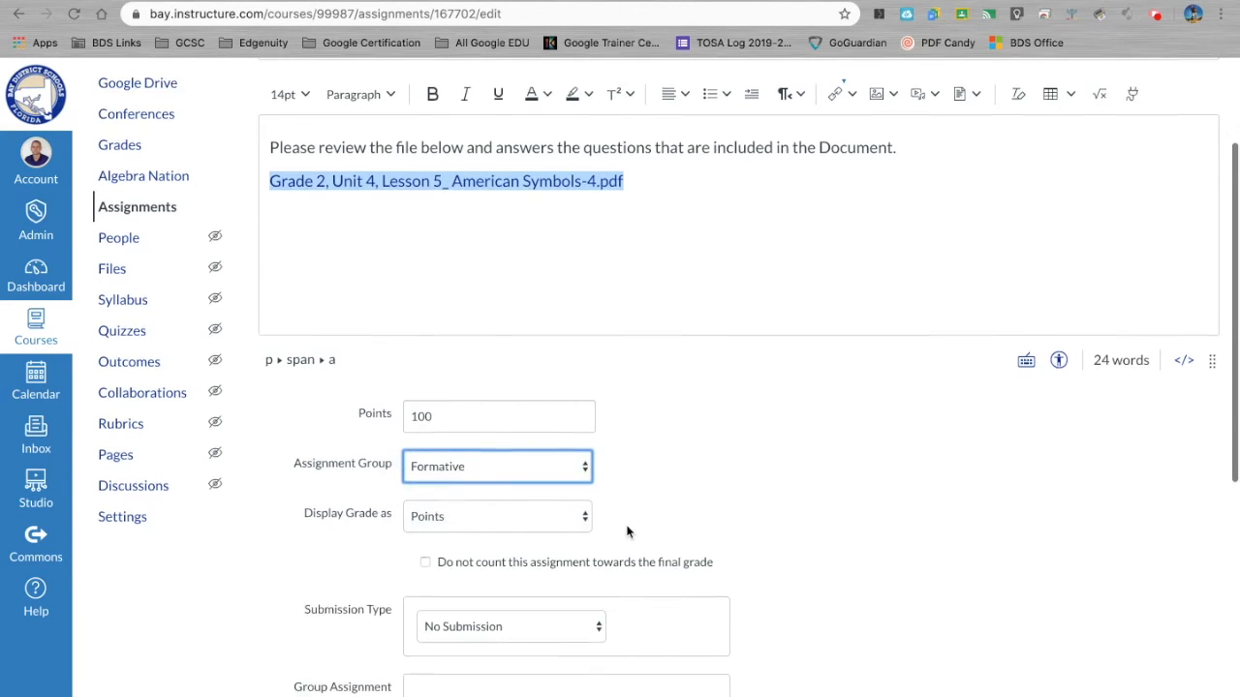
left_click(585, 469)
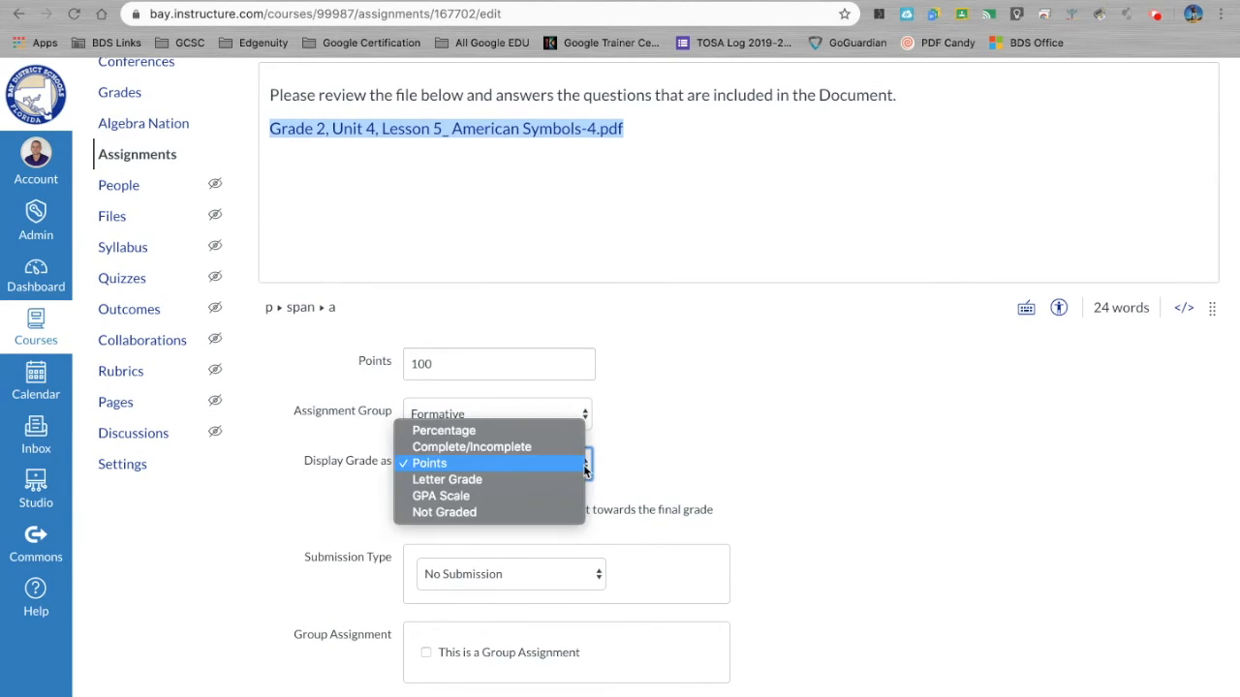
left_click(539, 430)
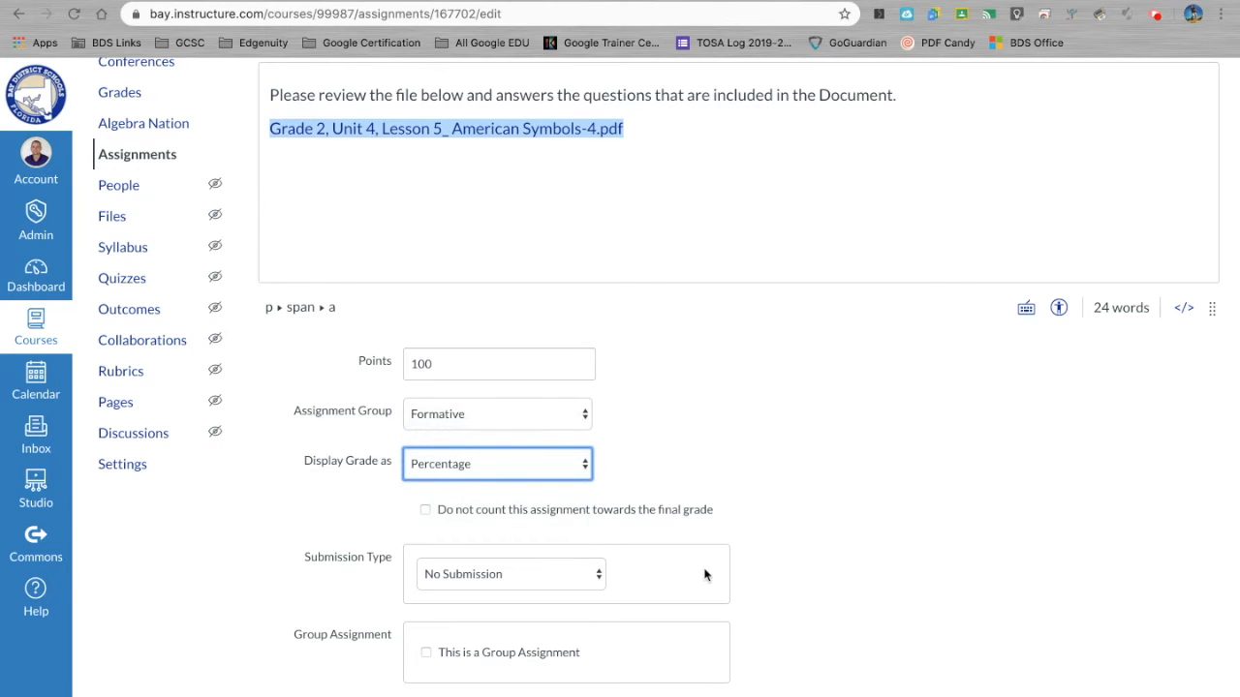
Set the submission type to Online and allow Text Entry as the online entry option
scroll(703, 572, "down", 2)
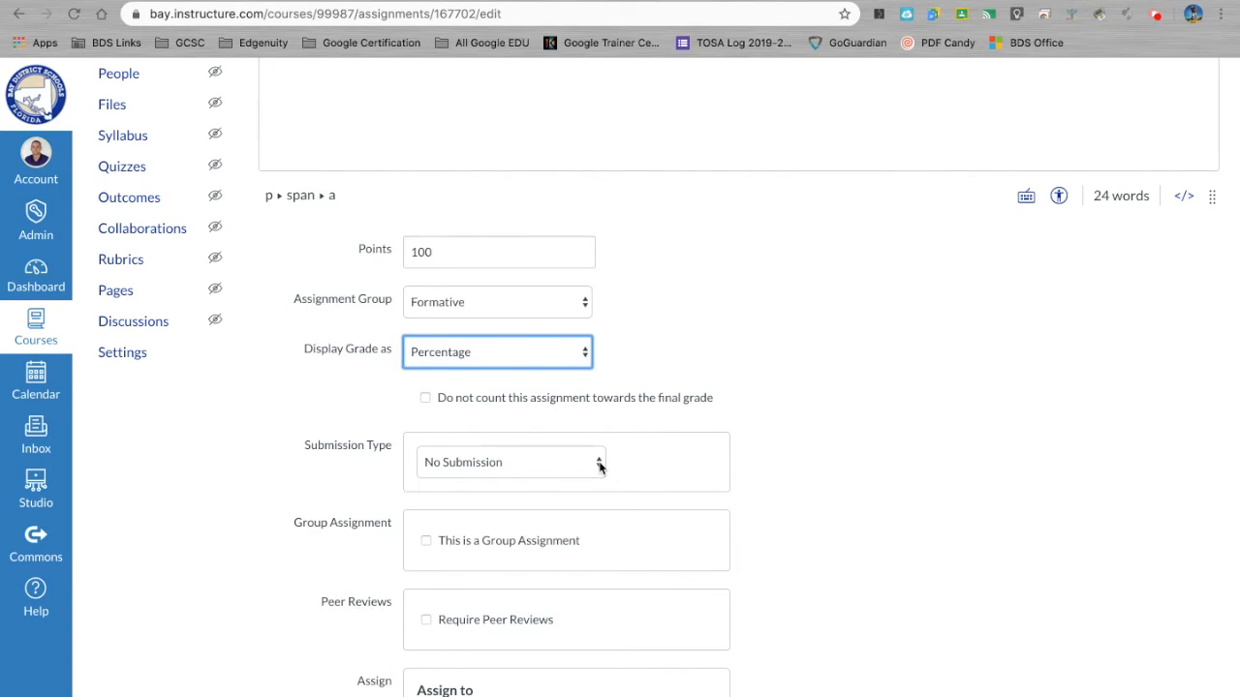
left_click(599, 465)
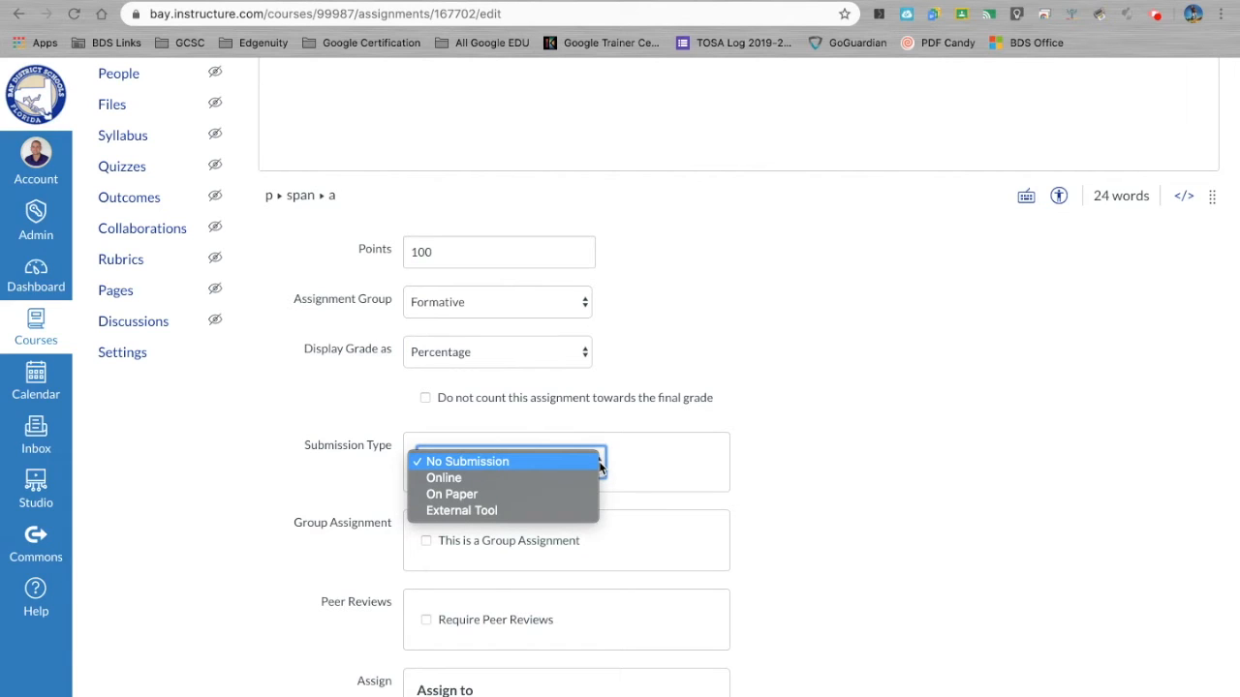
left_click(512, 479)
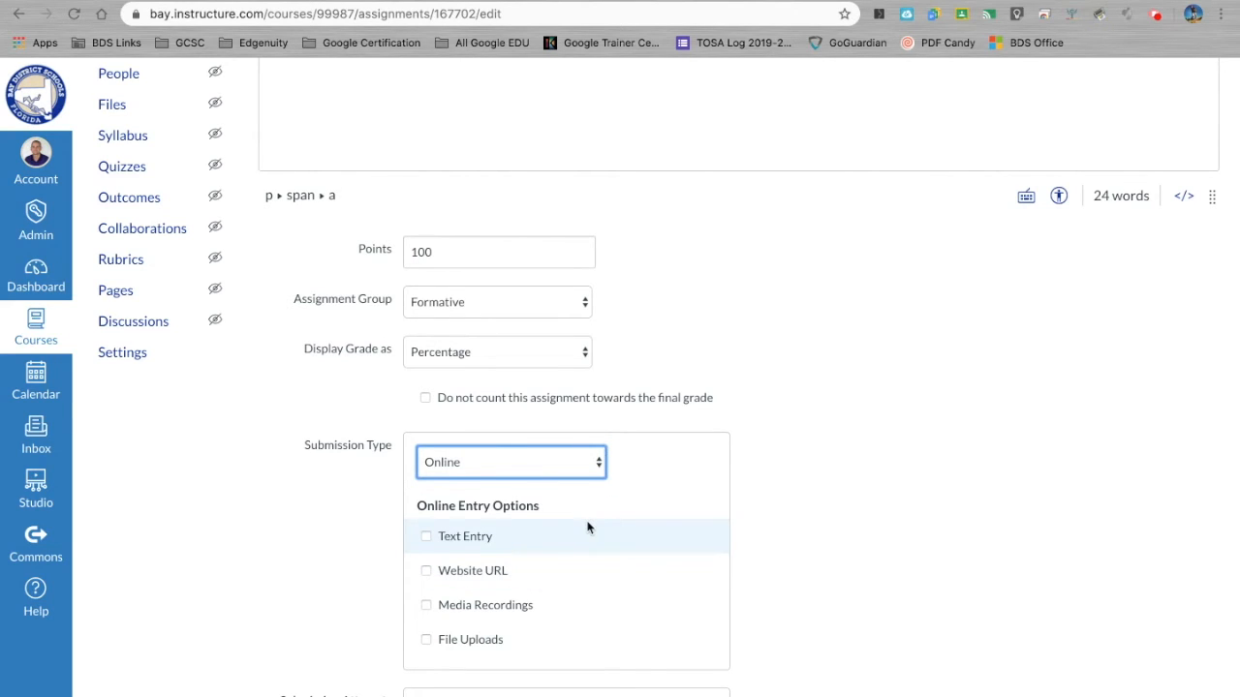
scroll(587, 524, "down", 1)
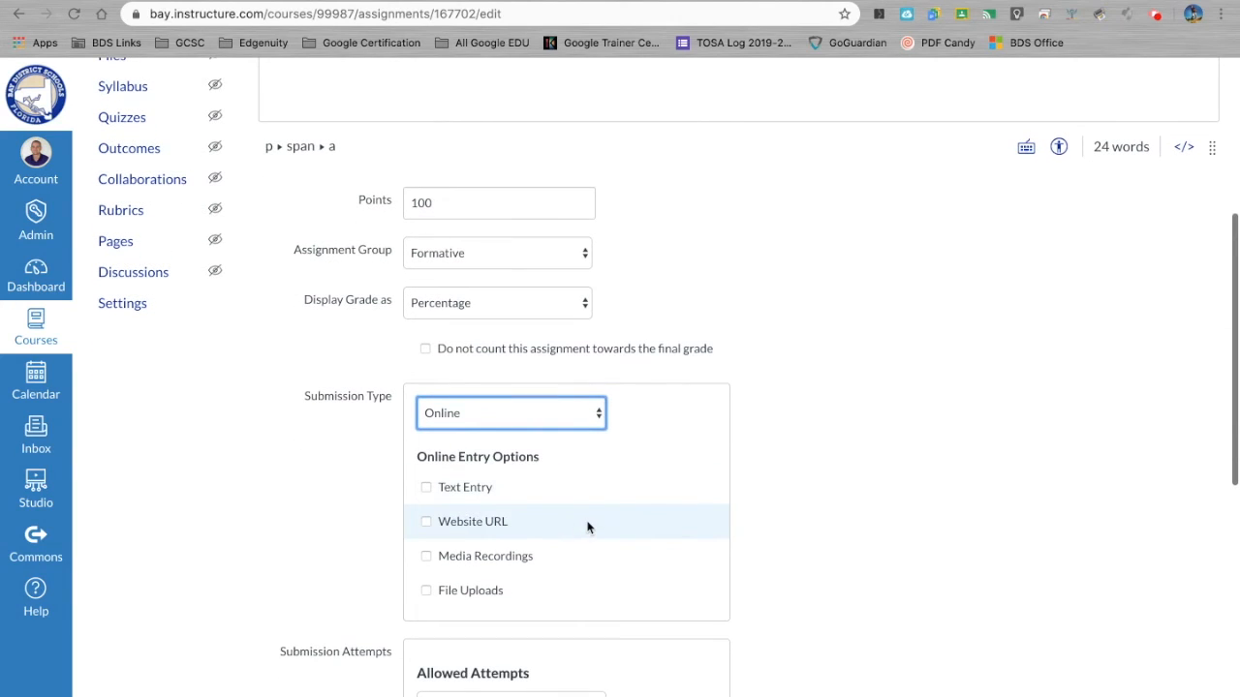
left_click(427, 488)
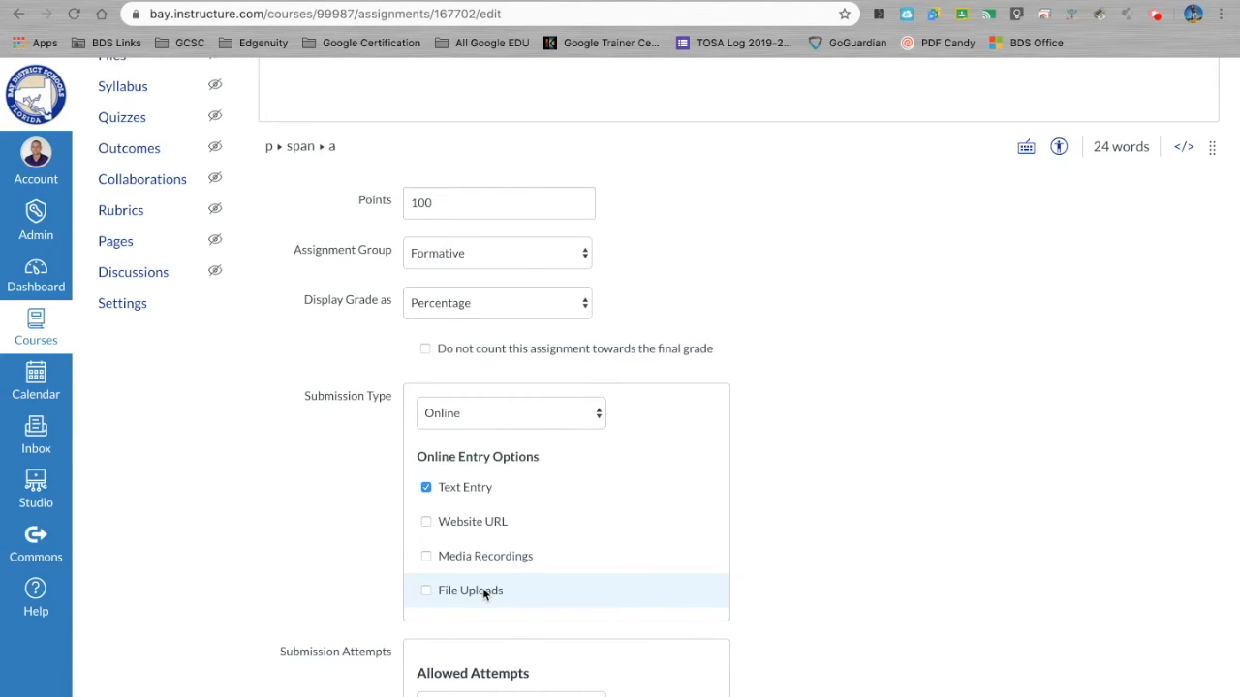
left_click(599, 417)
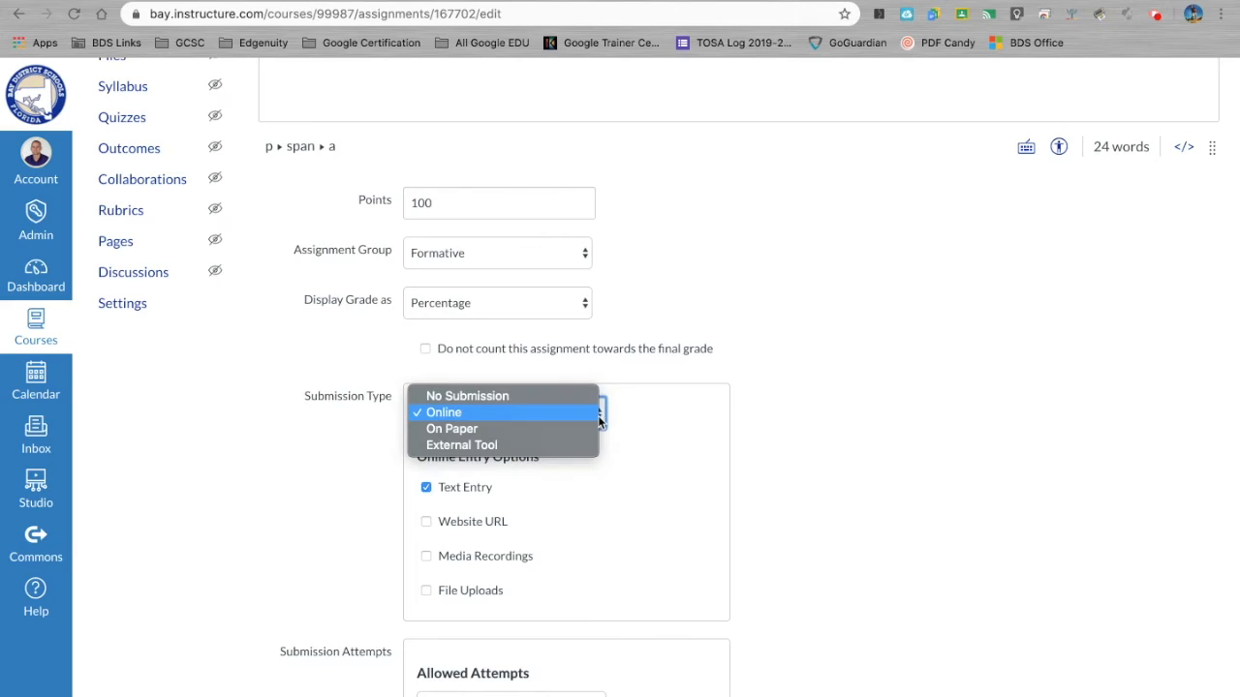
left_click(545, 412)
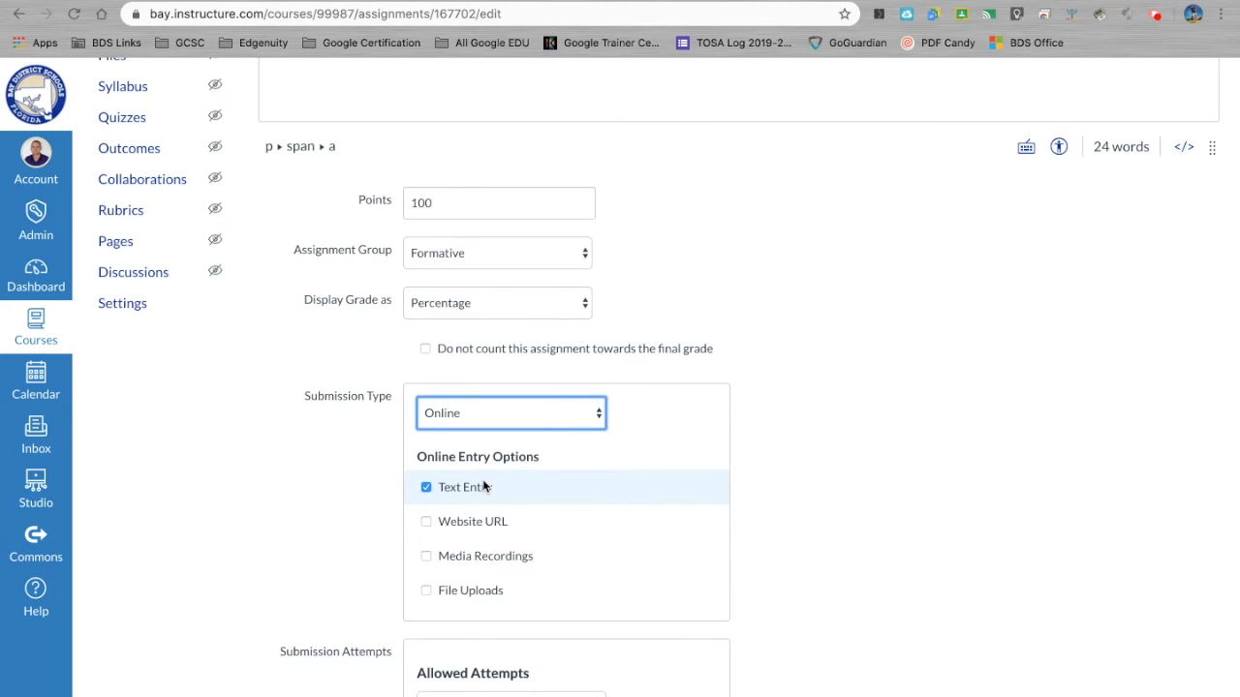
Try the Limited option for the assignment's allowed submission attempts, and set it back to Unlimited
scroll(801, 577, "down", 2)
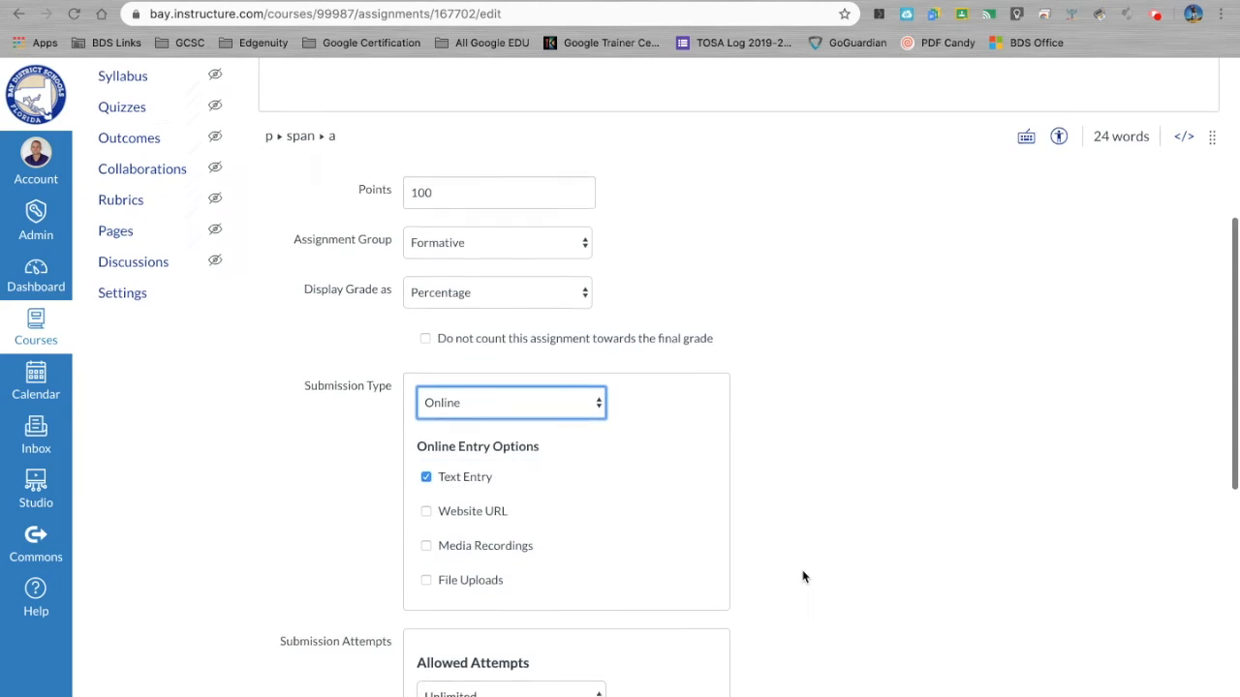
scroll(802, 578, "down", 5)
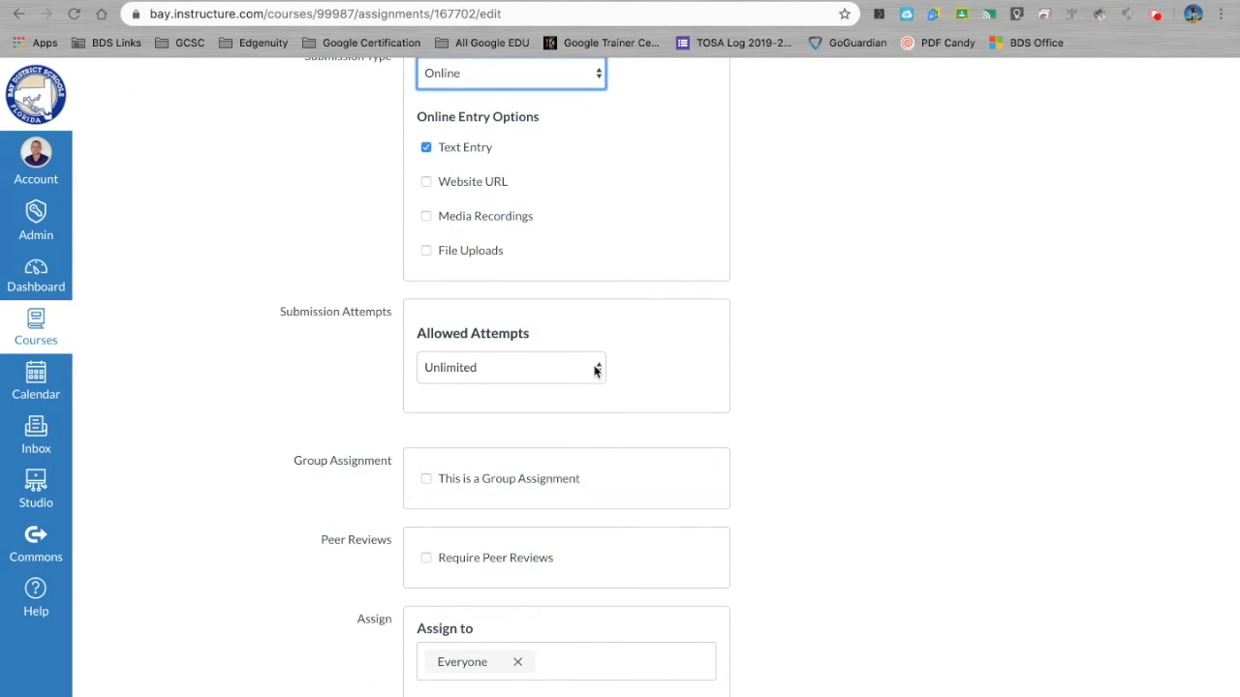
left_click(593, 370)
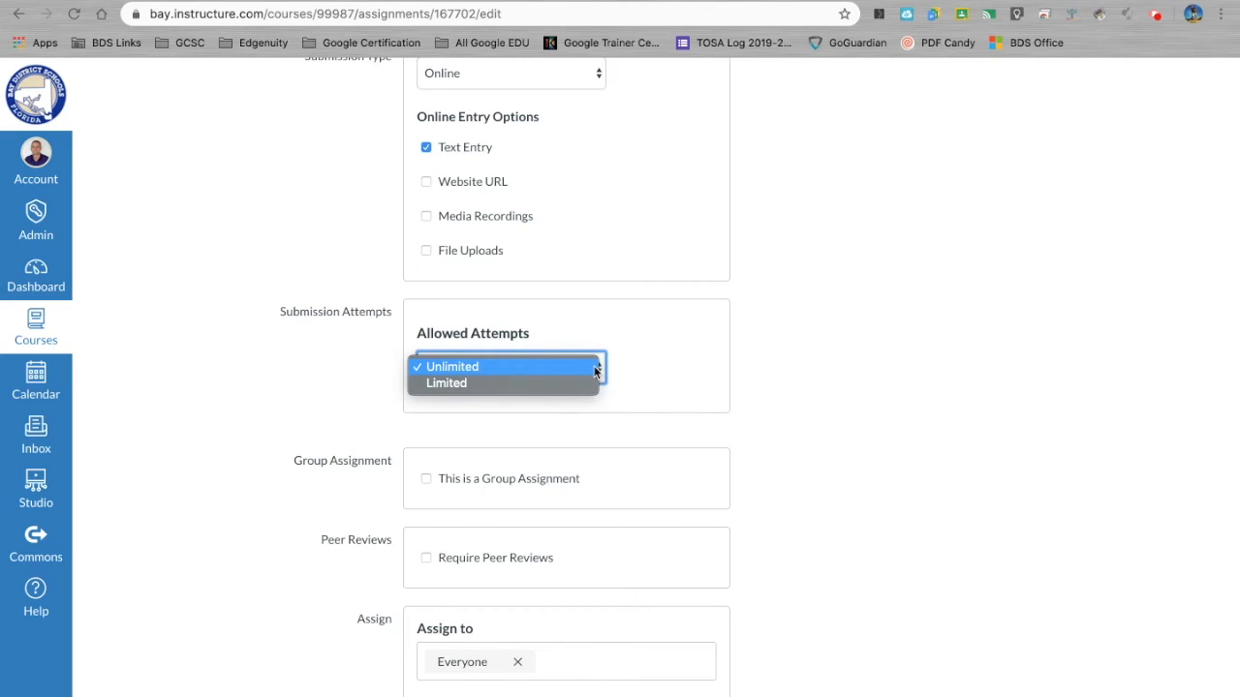
left_click(567, 382)
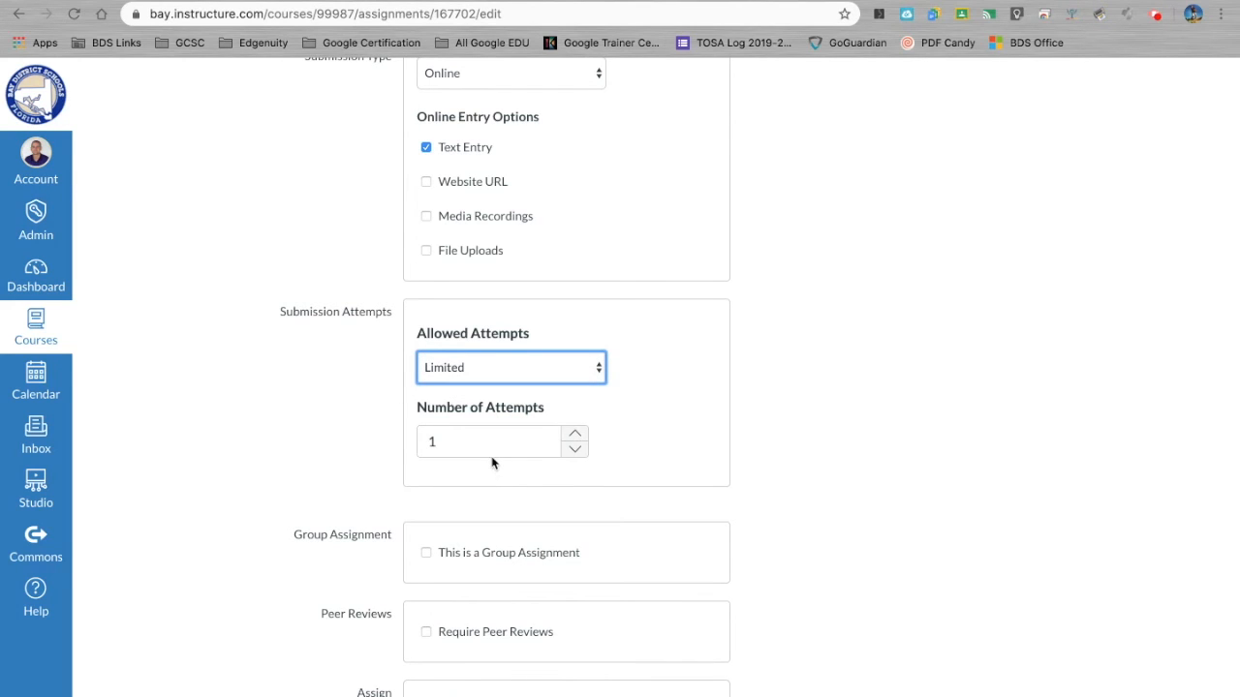
left_click(599, 372)
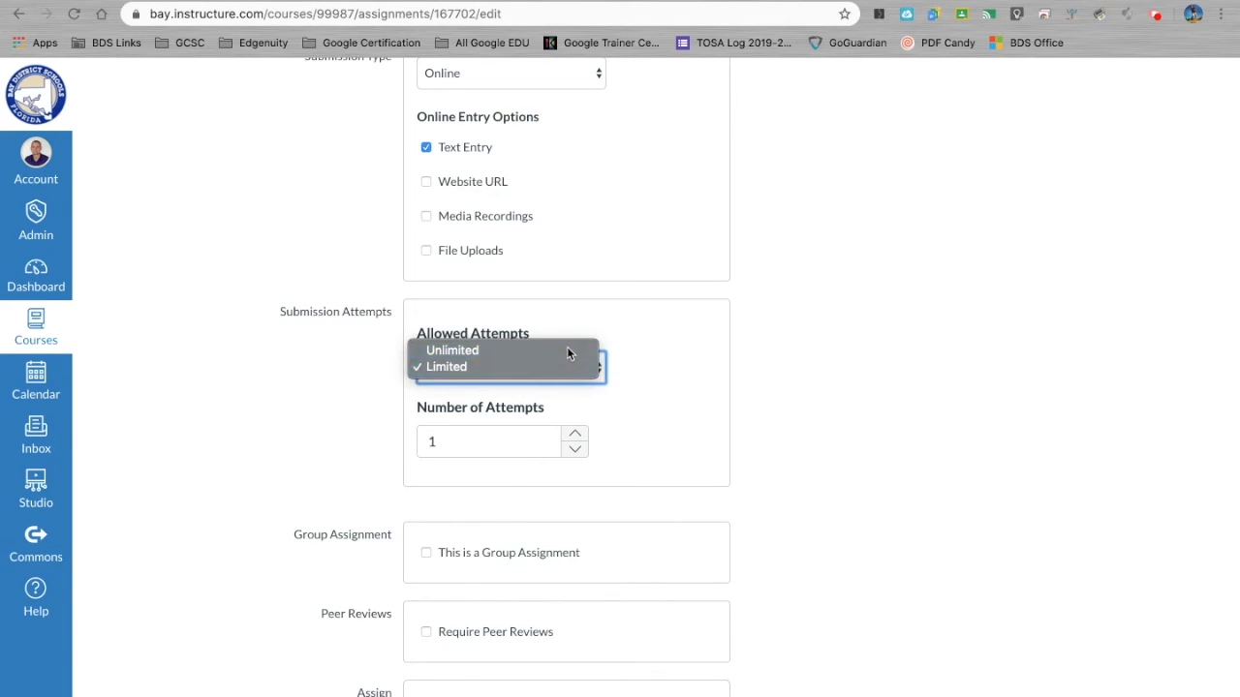
left_click(567, 348)
Set the assignment's due date for Everyone to May 20, 2020 at 11:59pm
scroll(632, 505, "down", 2)
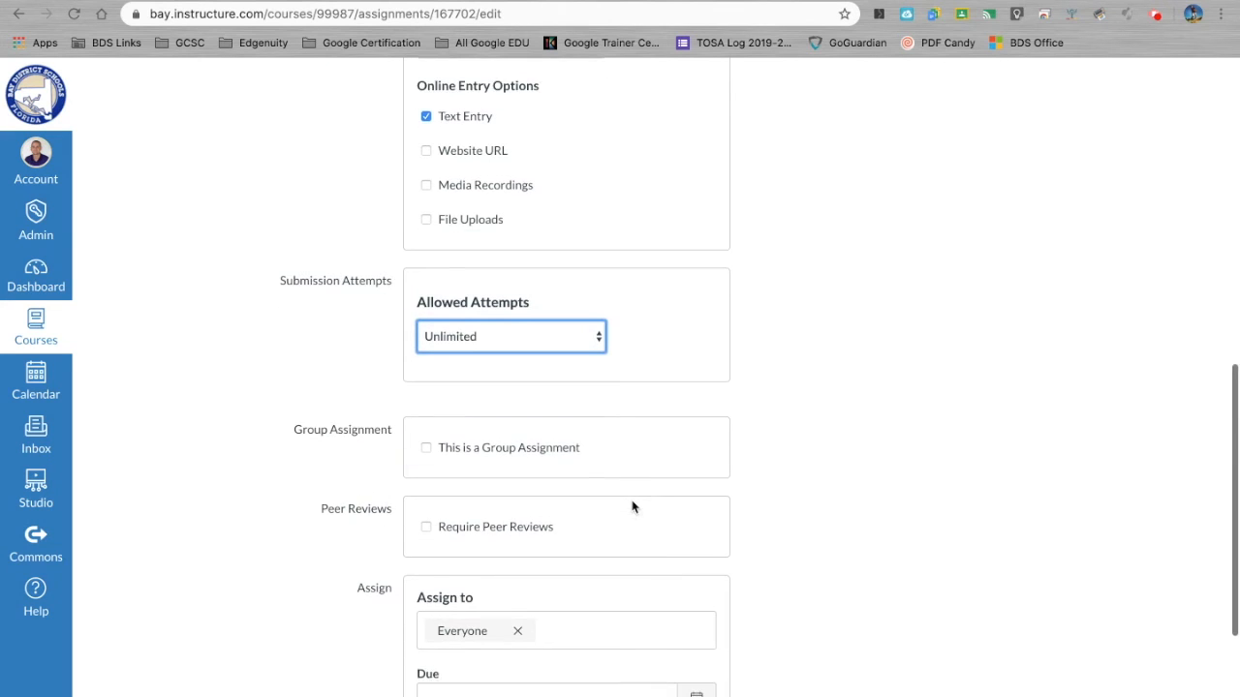
scroll(632, 506, "down", 2)
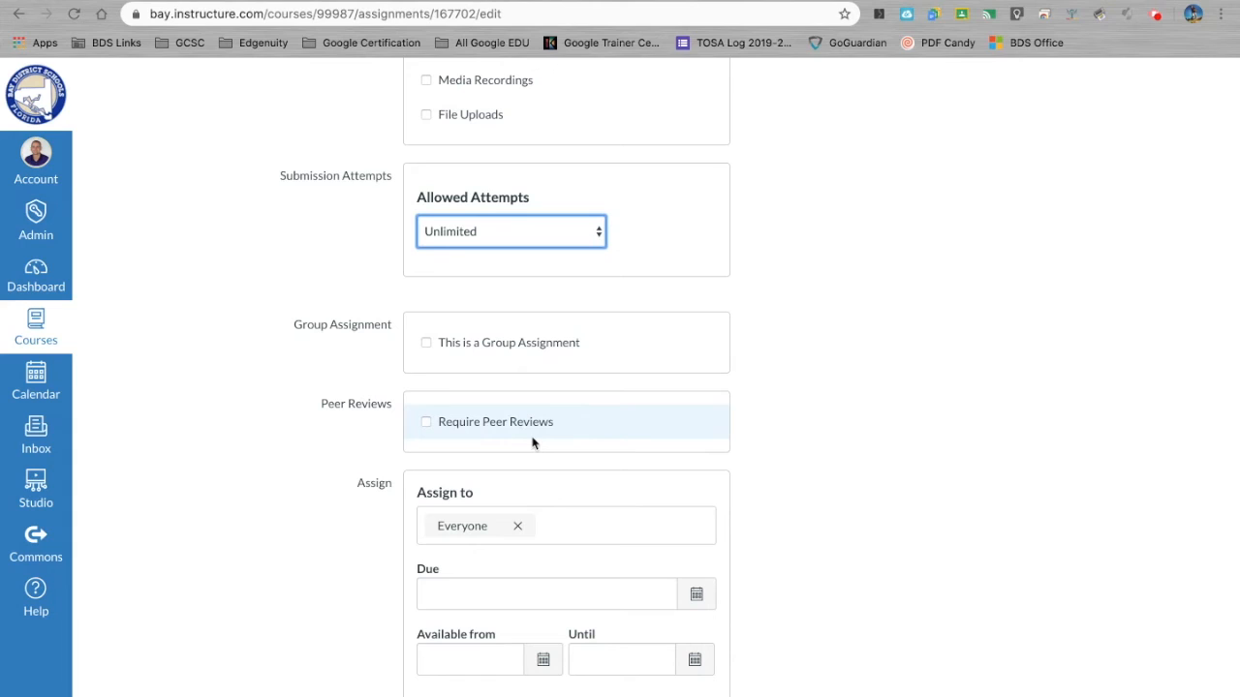
scroll(581, 496, "down", 2)
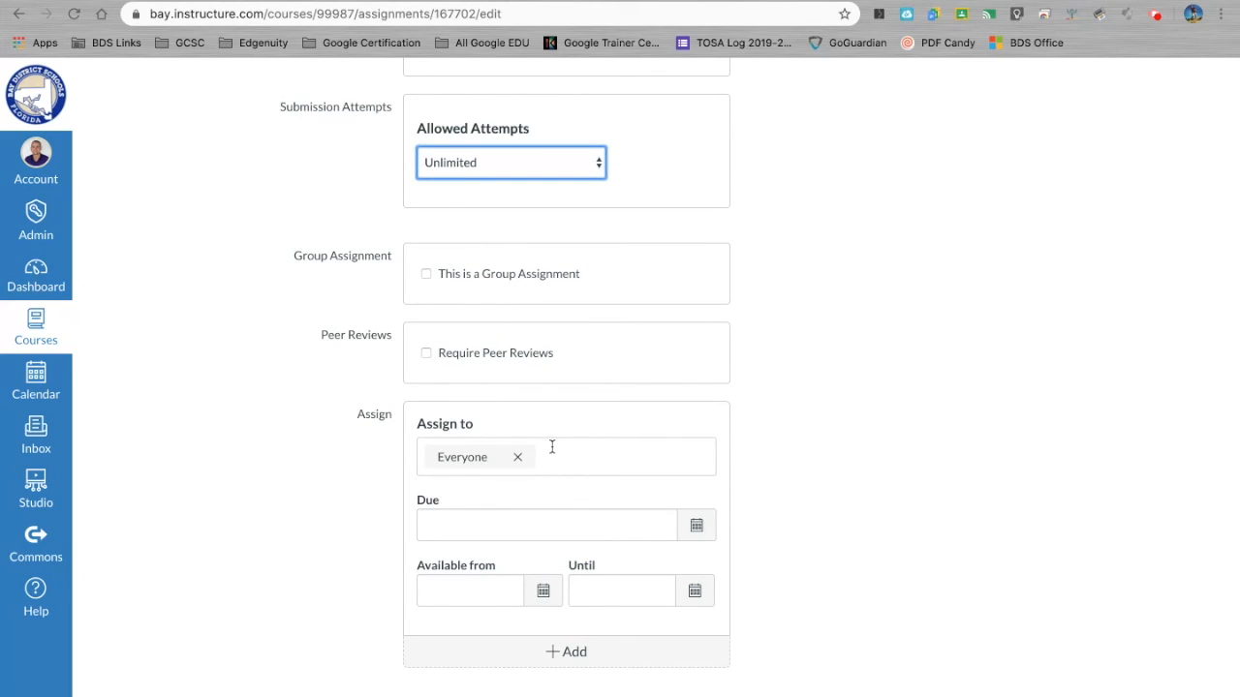
left_click(699, 529)
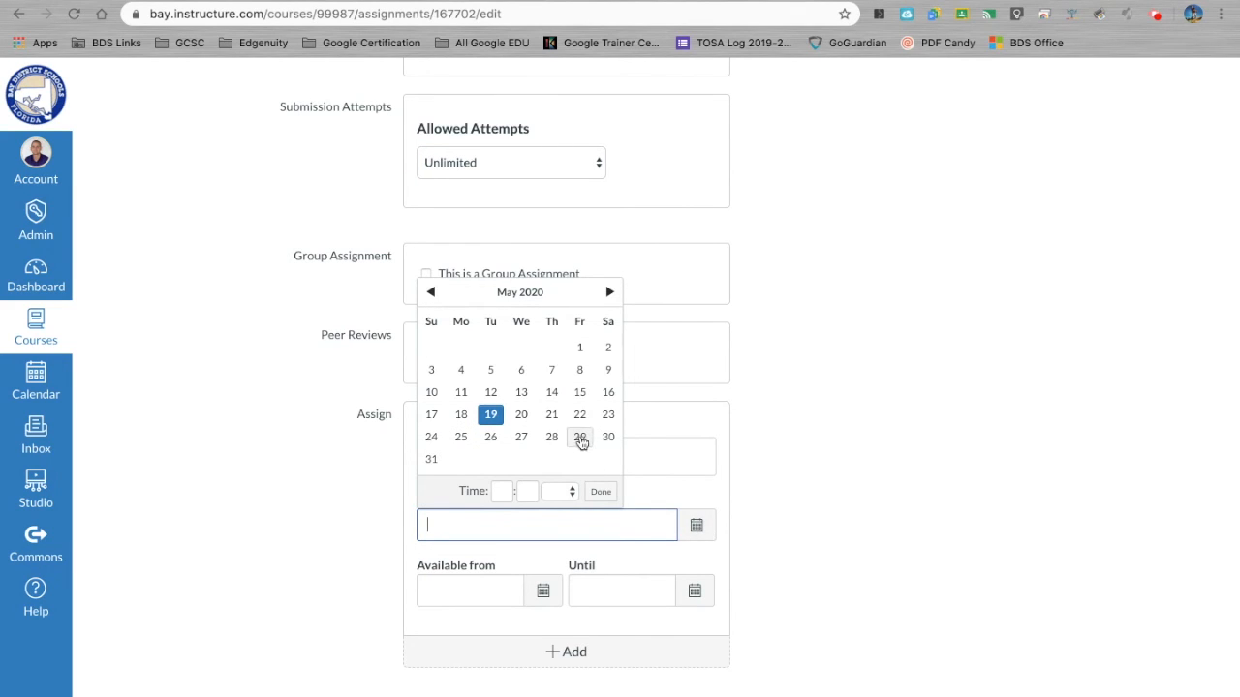
left_click(521, 415)
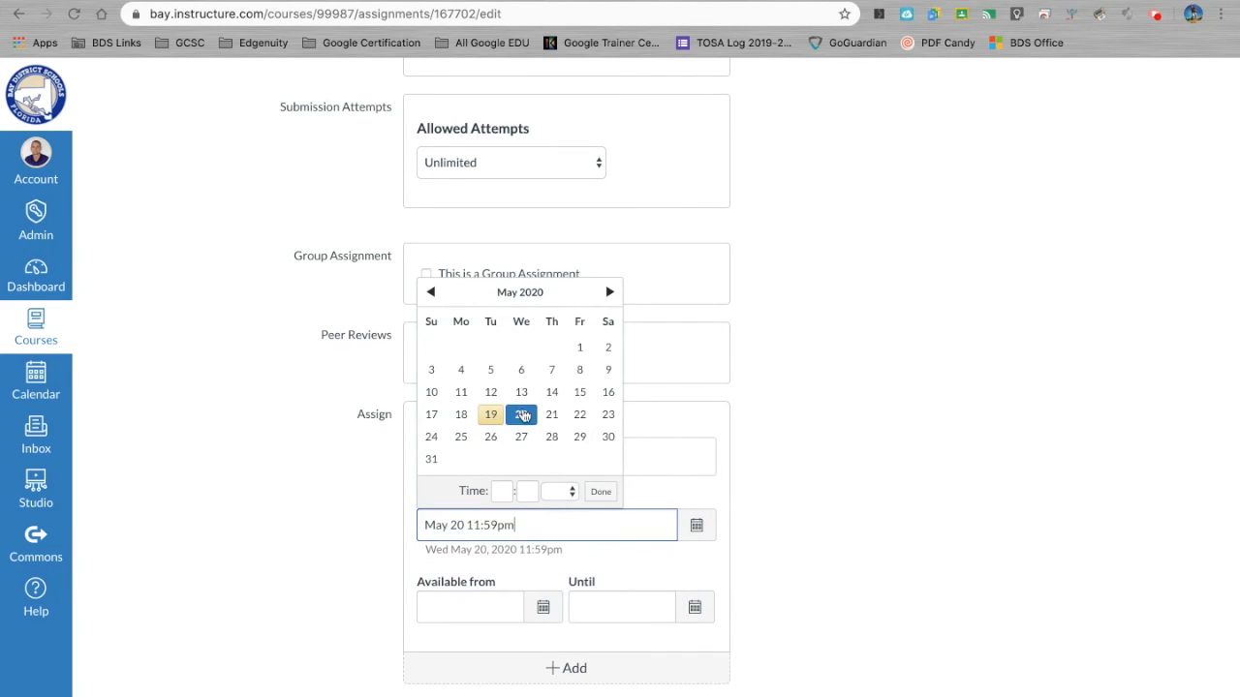
left_click(600, 491)
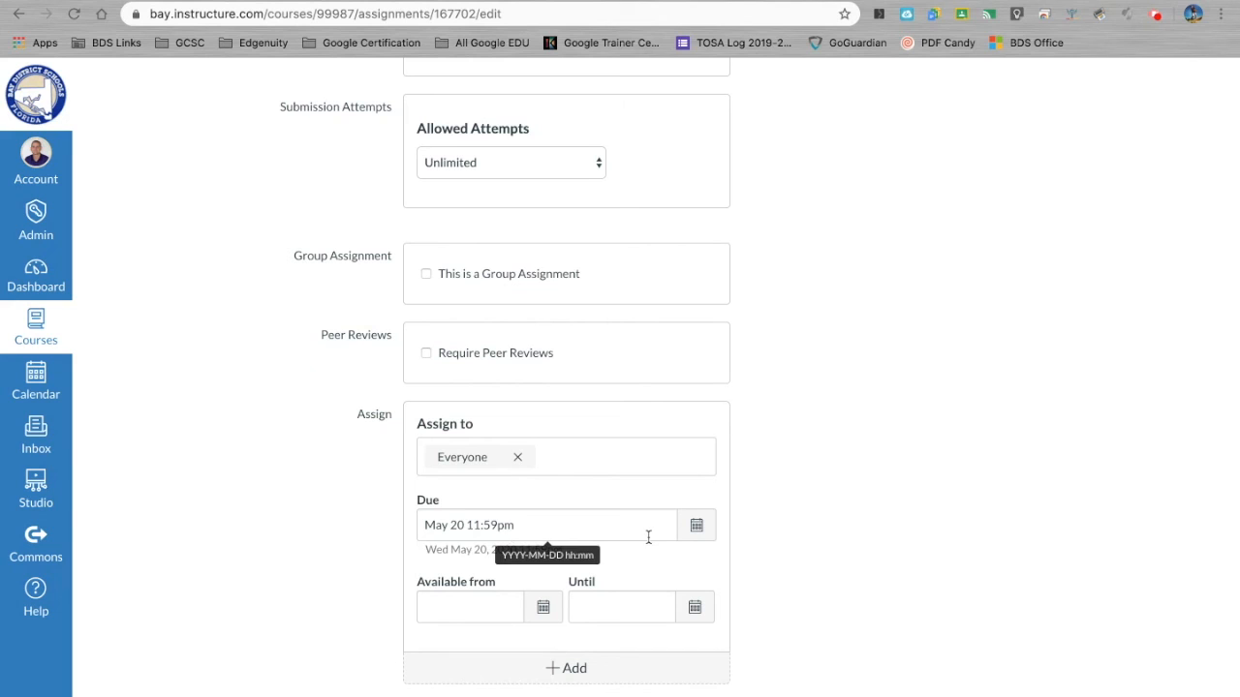
Save the assignment and review its page, including the inline PDF preview, points, submission type and due date
scroll(930, 543, "up", 1)
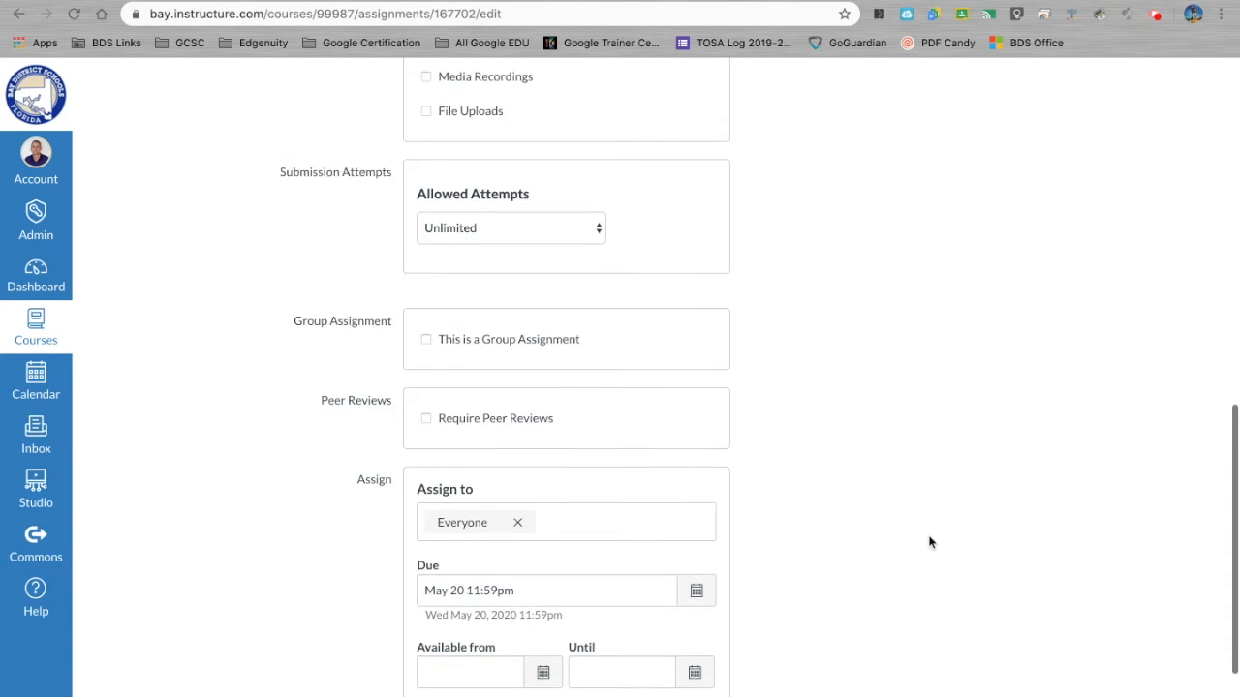
scroll(929, 542, "down", 3)
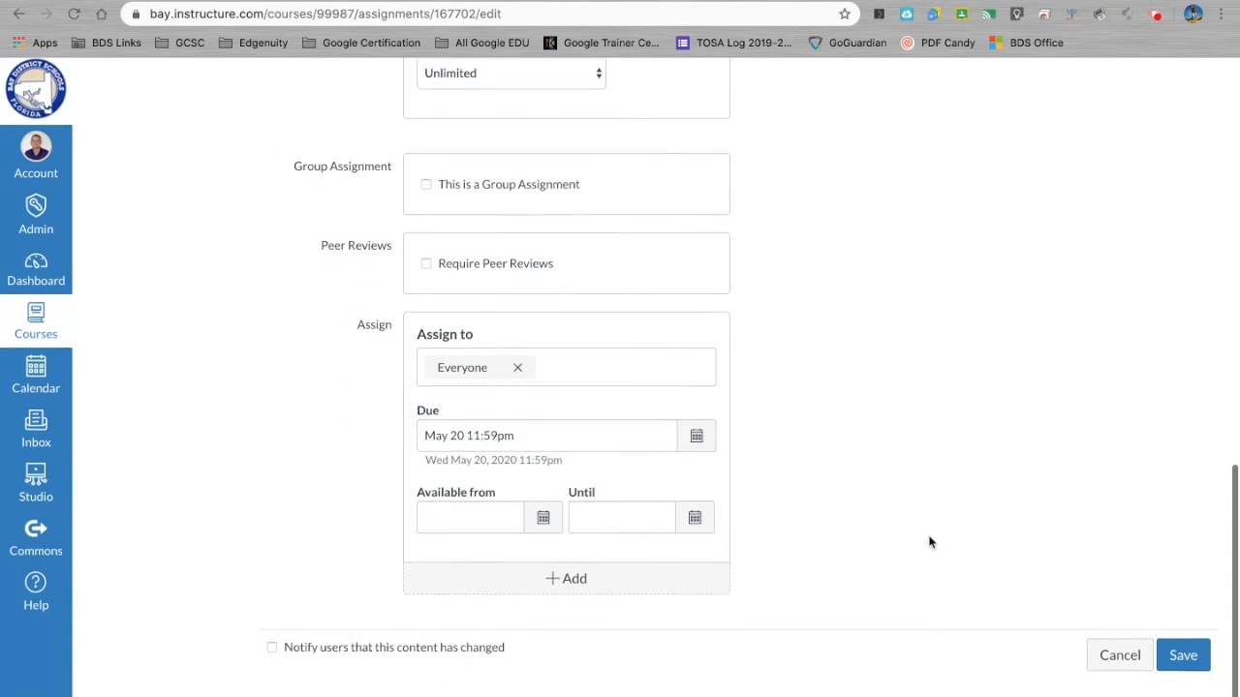
left_click(1183, 663)
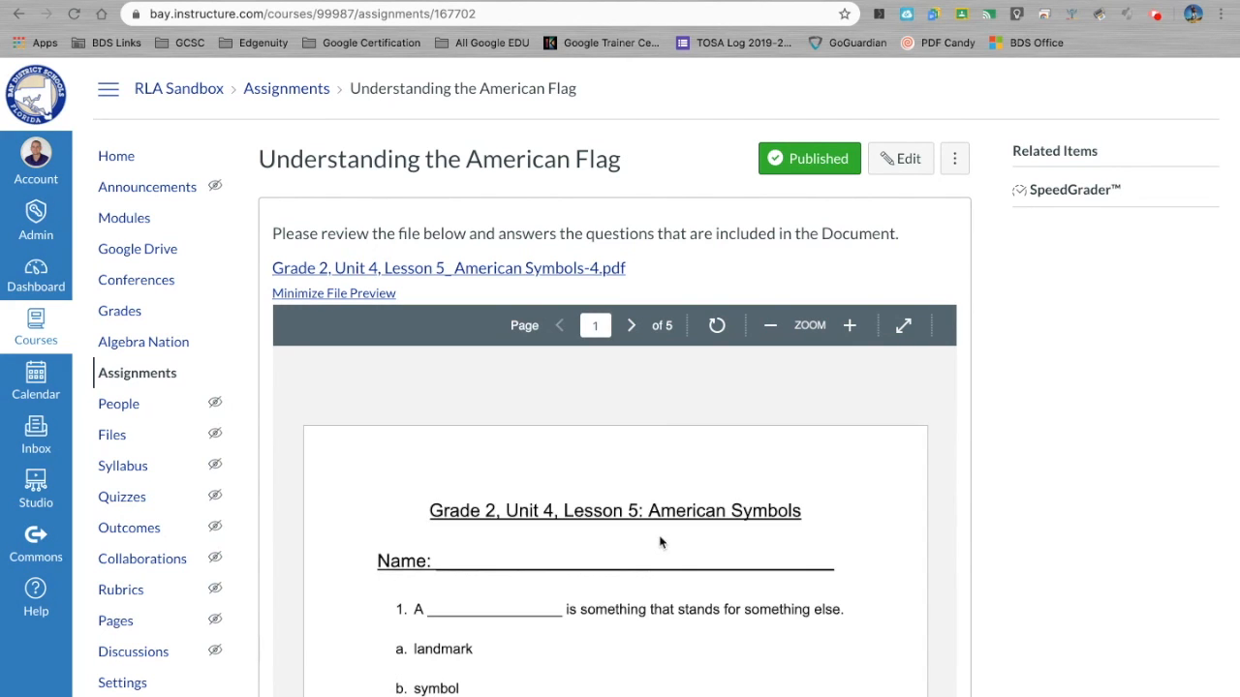
scroll(659, 542, "down", 4)
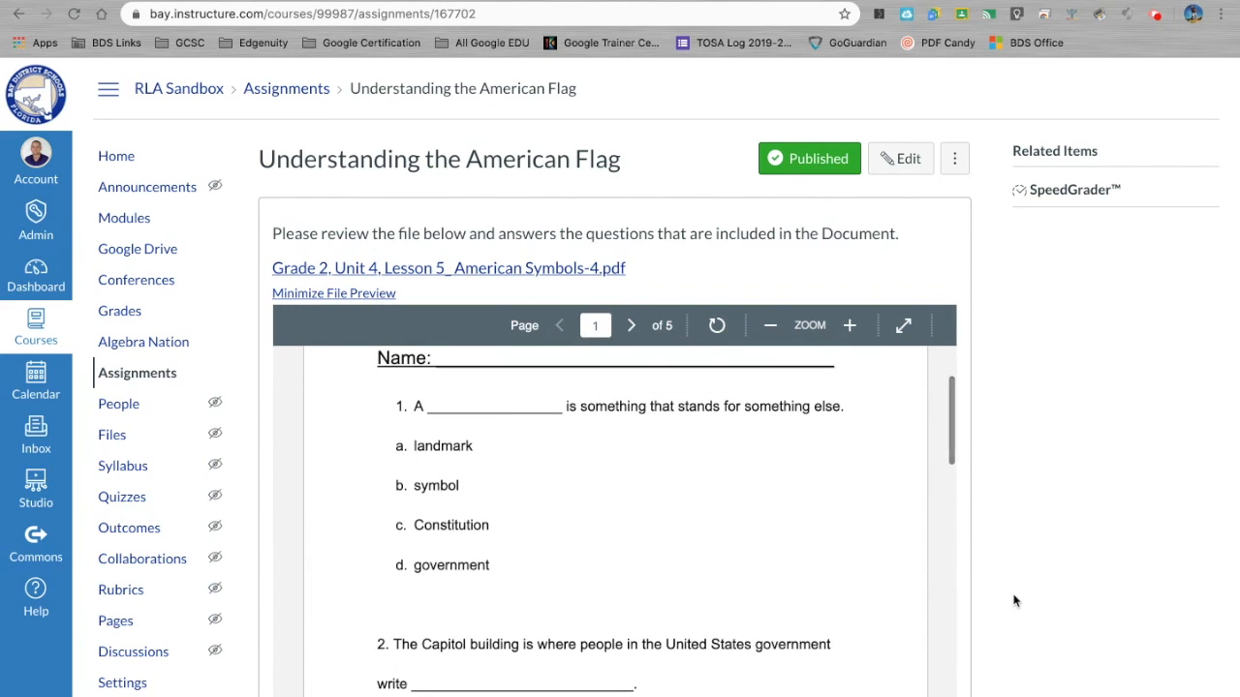
scroll(1014, 601, "down", 5)
scroll(1014, 600, "down", 1)
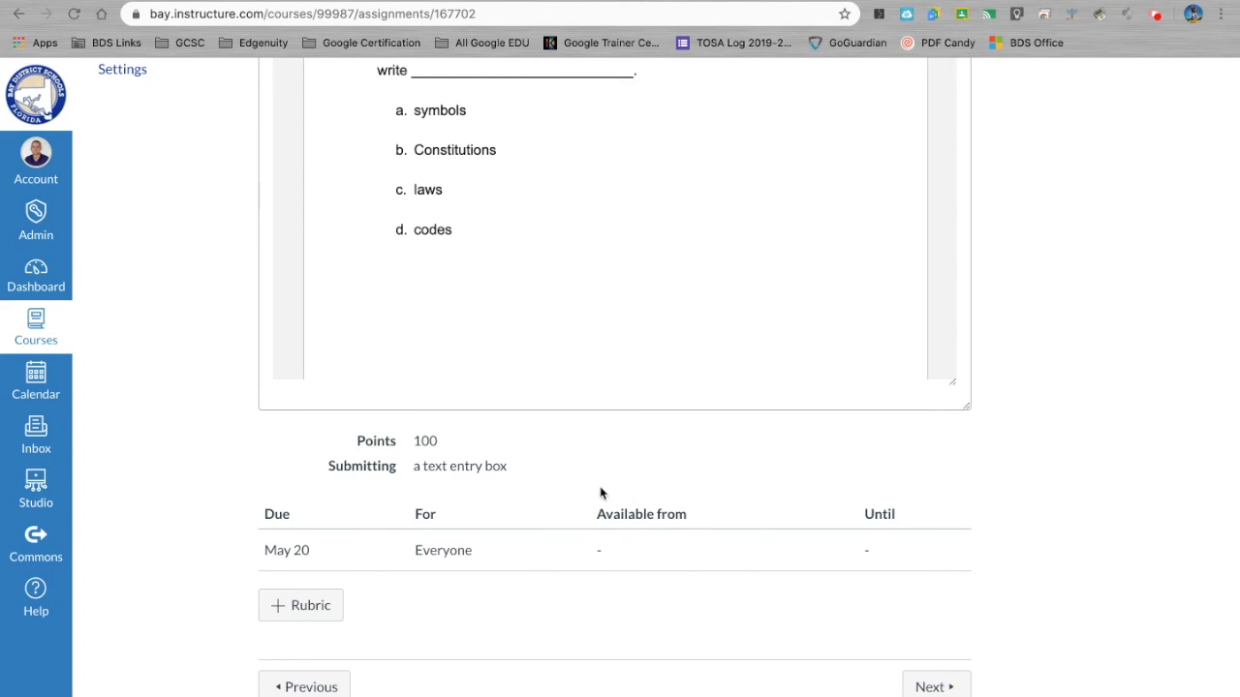
scroll(1049, 431, "up", 8)
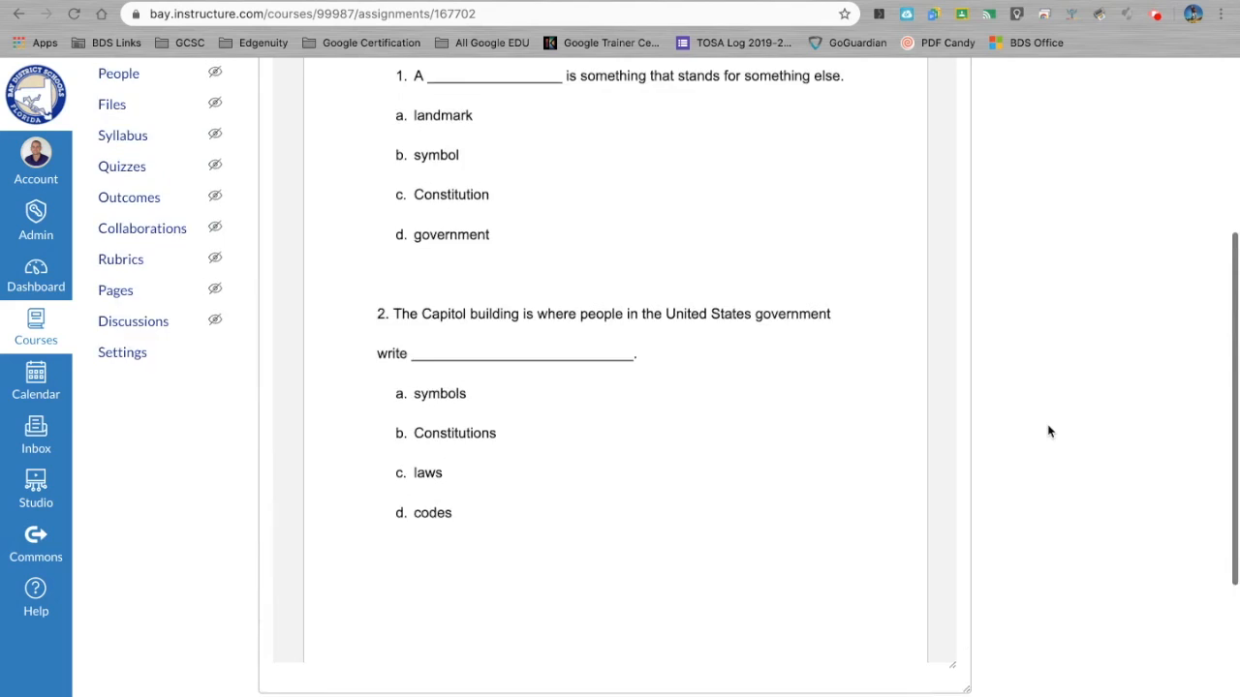